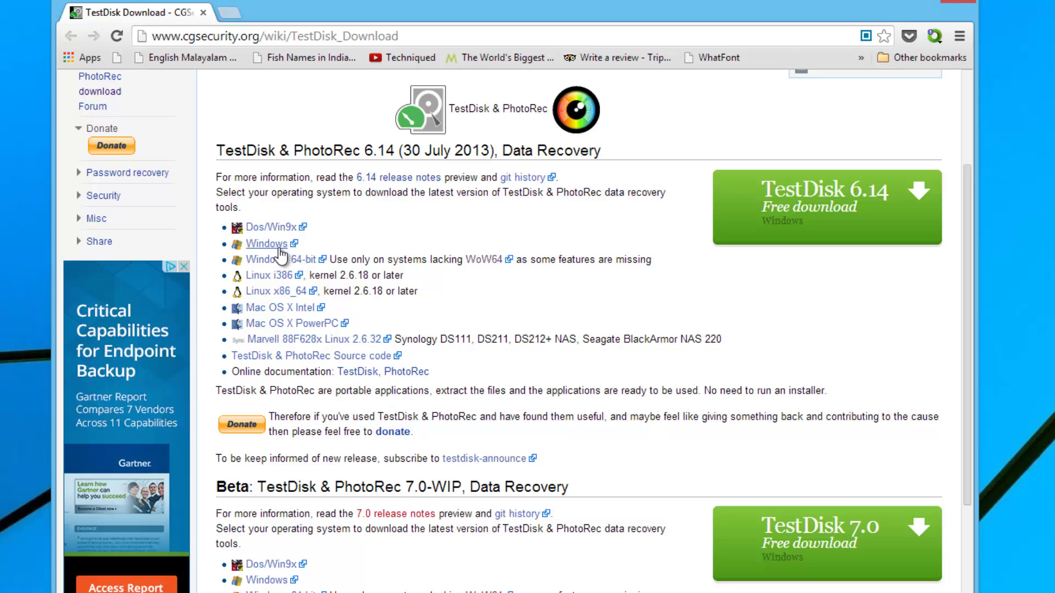
- Leave the TestDisk download page and bring the testdisk_win.exe console window into full view on the desktop
{"action": "left_click", "coordinate": [919, 6]}
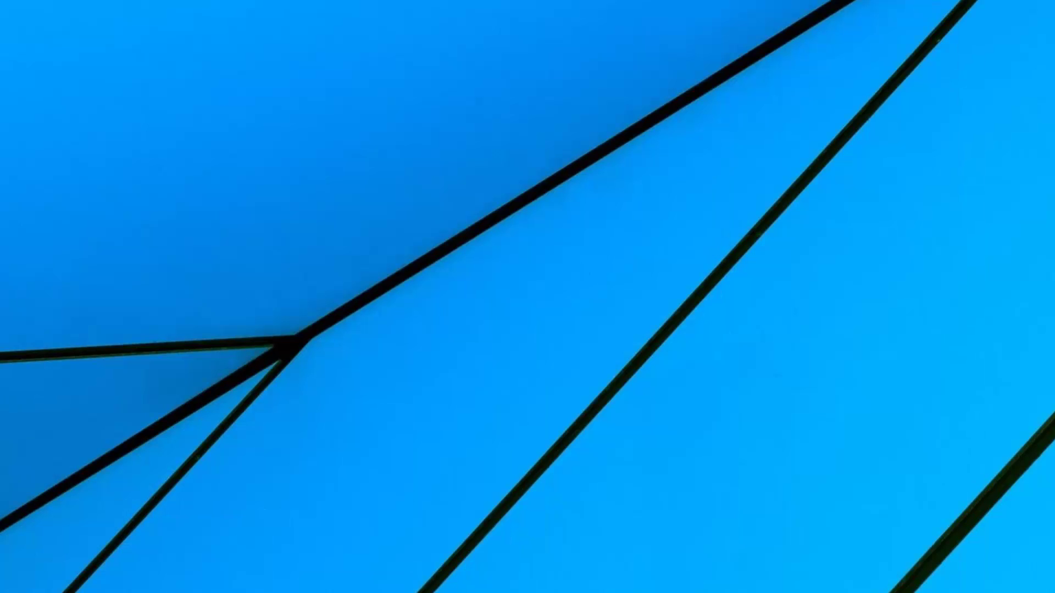
{"action": "key", "text": "alt+Tab"}
{"action": "left_click_drag", "start_coordinate": [143, 3], "coordinate": [597, 169]}
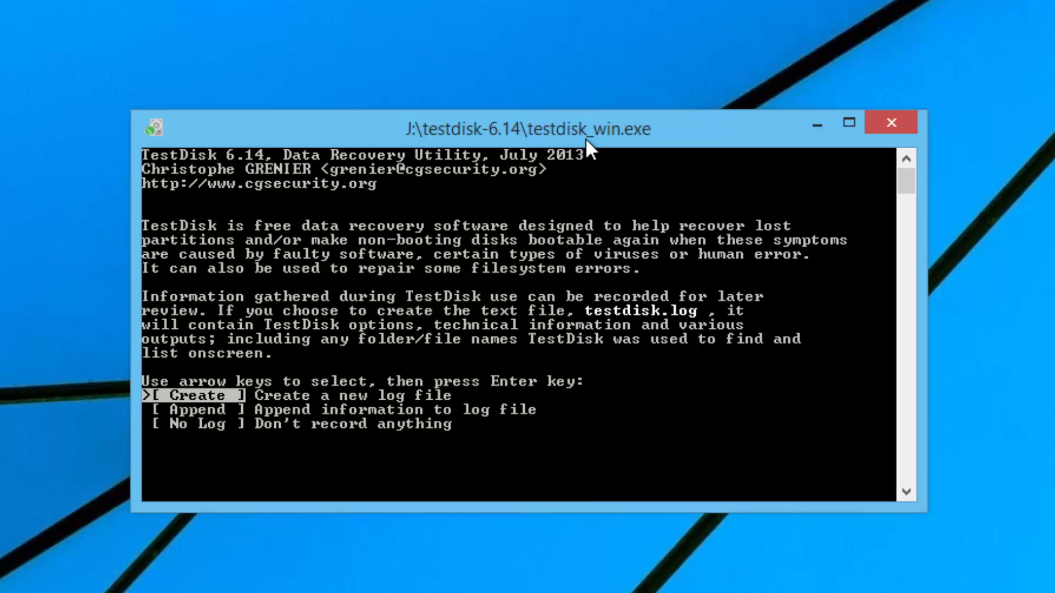
- Choose to create a new log file for the TestDisk session
{"action": "key", "text": "Down"}
{"action": "key", "text": "Down"}
{"action": "key", "text": "Up"}
{"action": "key", "text": "Up"}
{"action": "key", "text": "Return"}
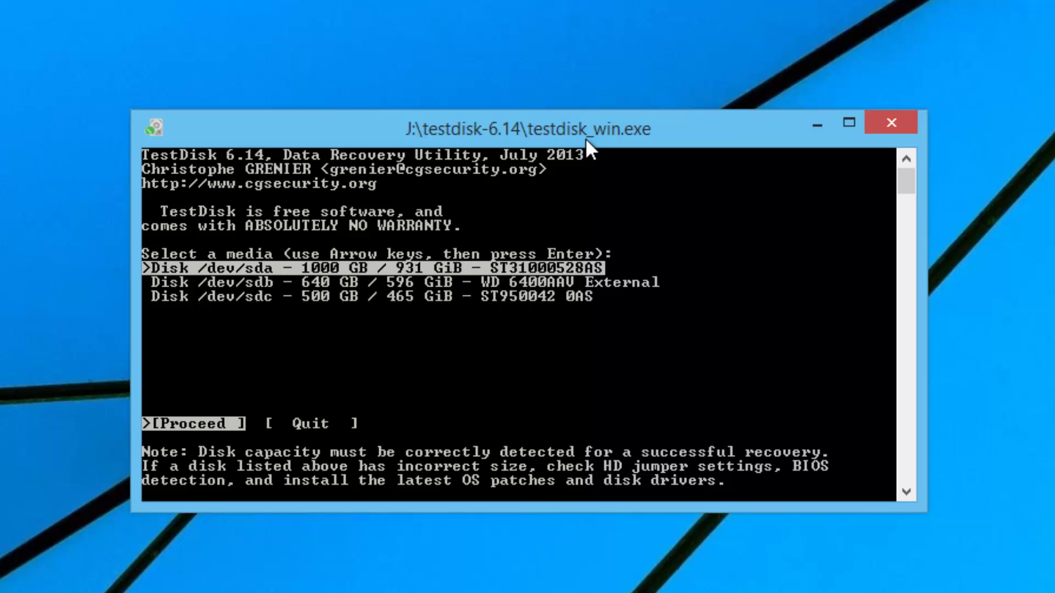
- Choose the 500 GB disk /dev/sdc (ST950042 0AS) and set its partition table type to Intel
{"action": "key", "text": "Down"}
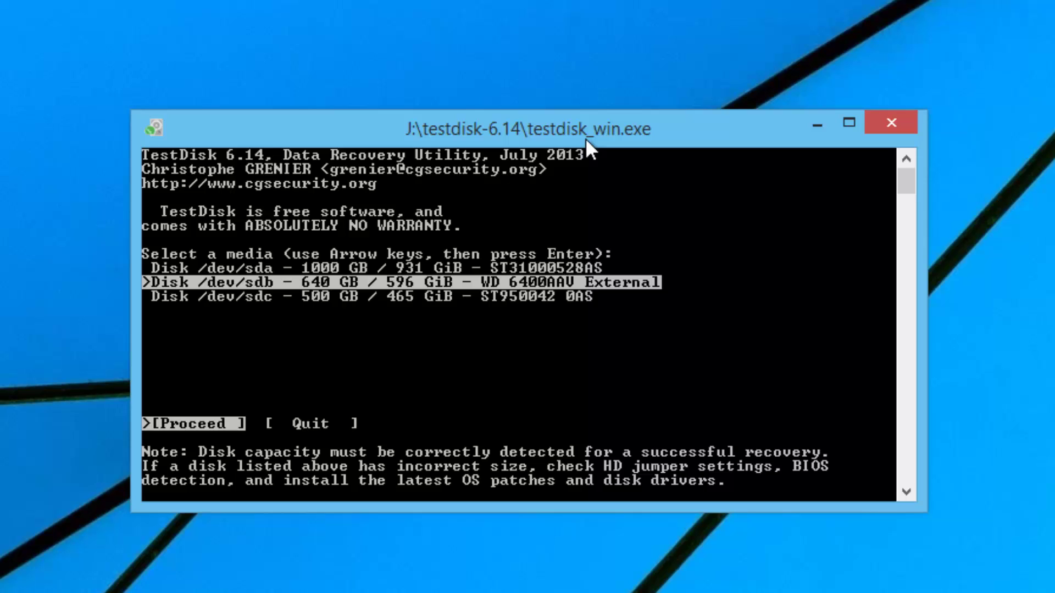
{"action": "key", "text": "Down"}
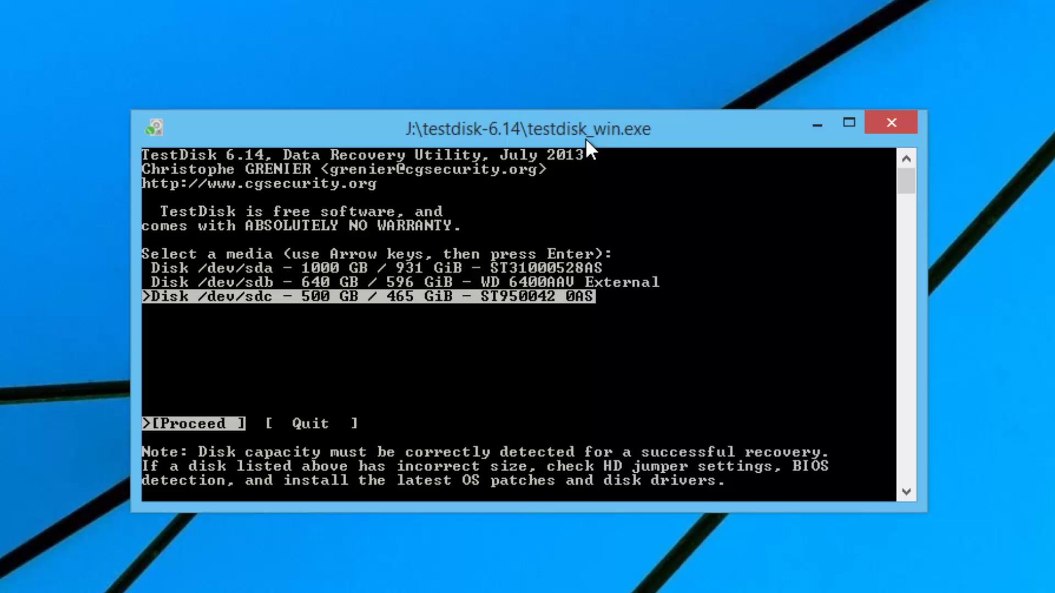
{"action": "key", "text": "Return"}
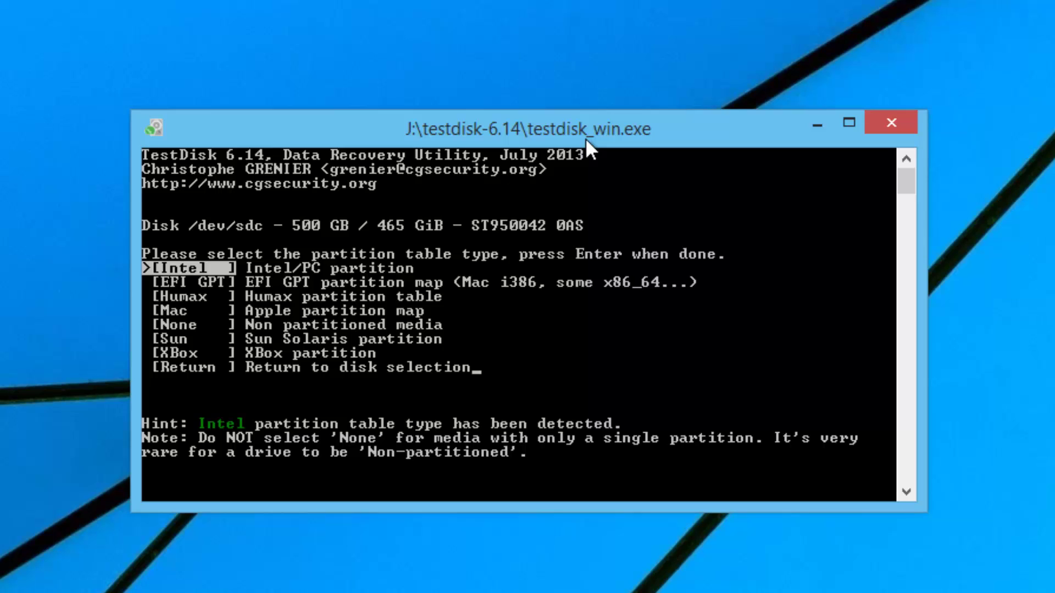
{"action": "key", "text": "Return"}
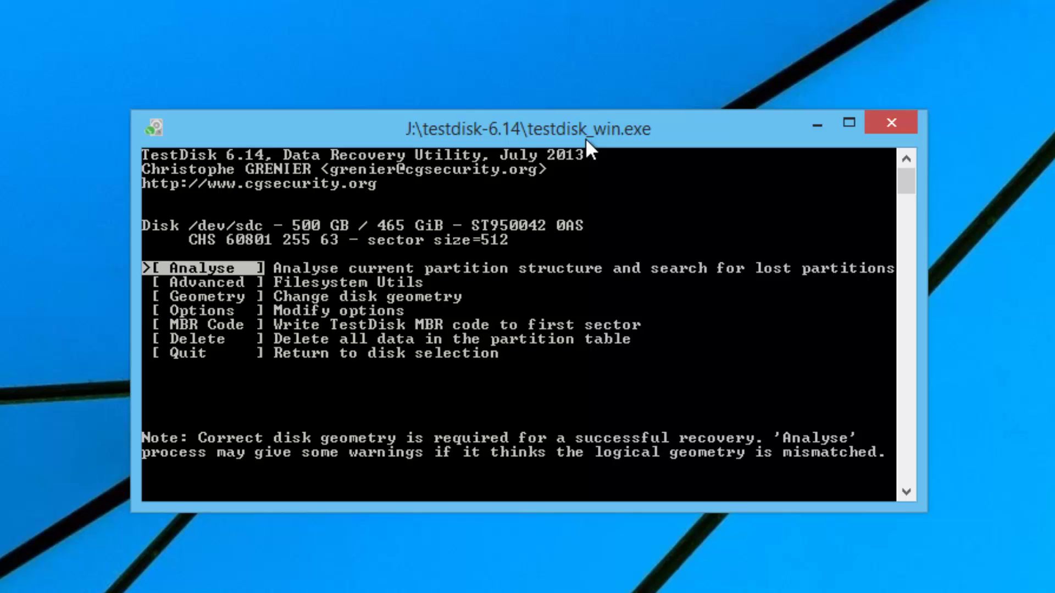
- Analyse the disk's partition structure and save the current partition list to backup.log before proceeding
{"action": "key", "text": "Return"}
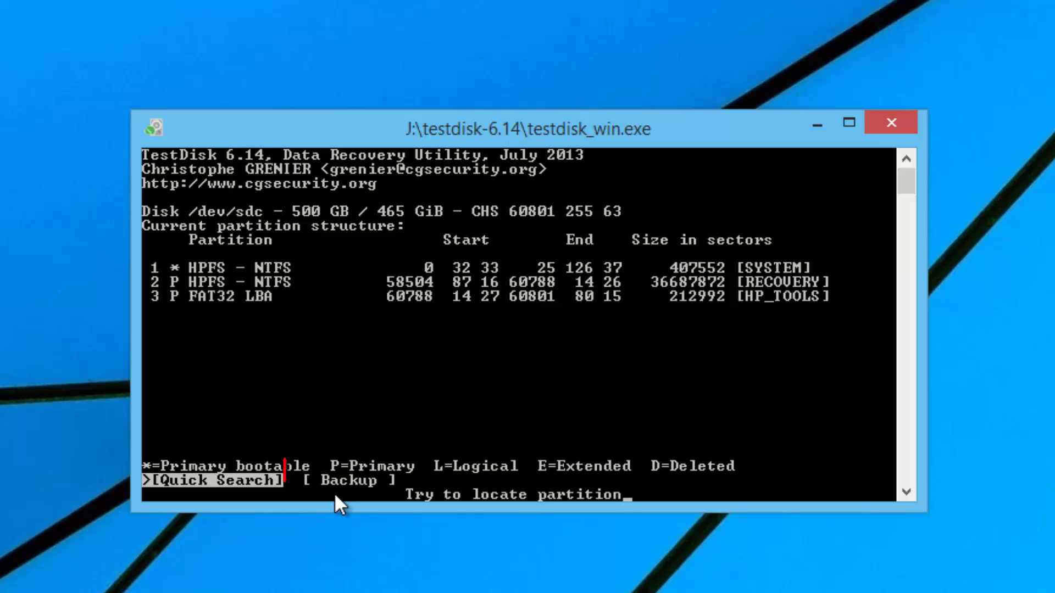
{"action": "key", "text": "Right"}
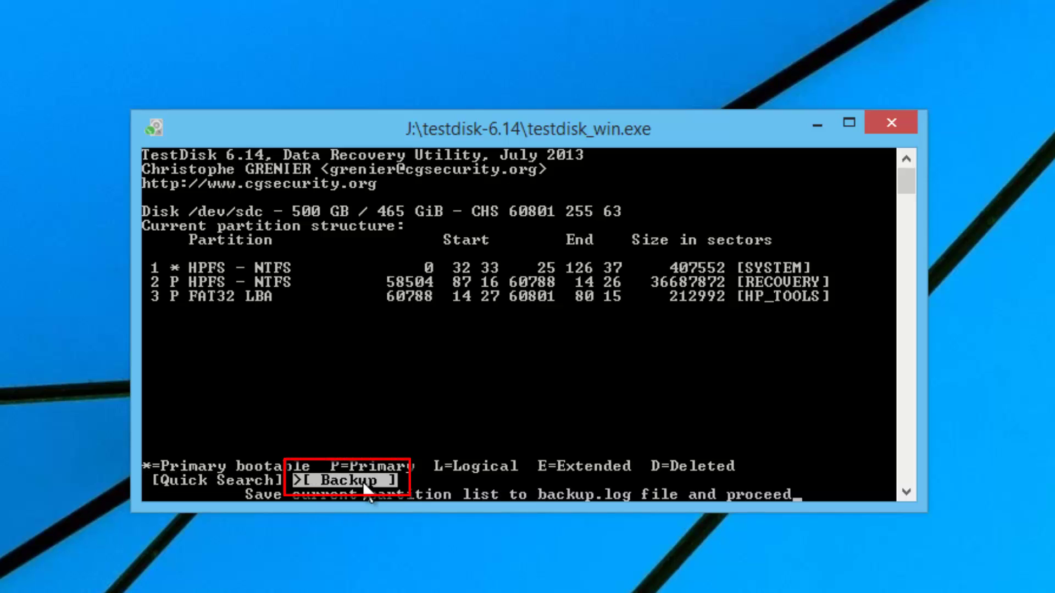
{"action": "key", "text": "Return"}
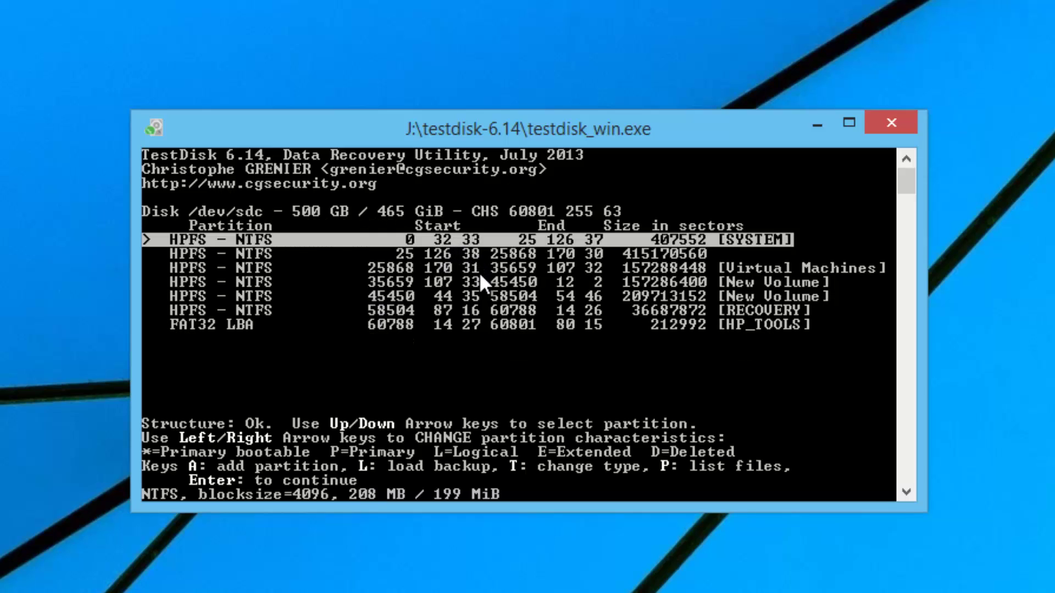
- Go through the found partitions and select the 107 GB New Volume partition to list its files
{"action": "key", "text": "Down"}
{"action": "key", "text": "Down"}
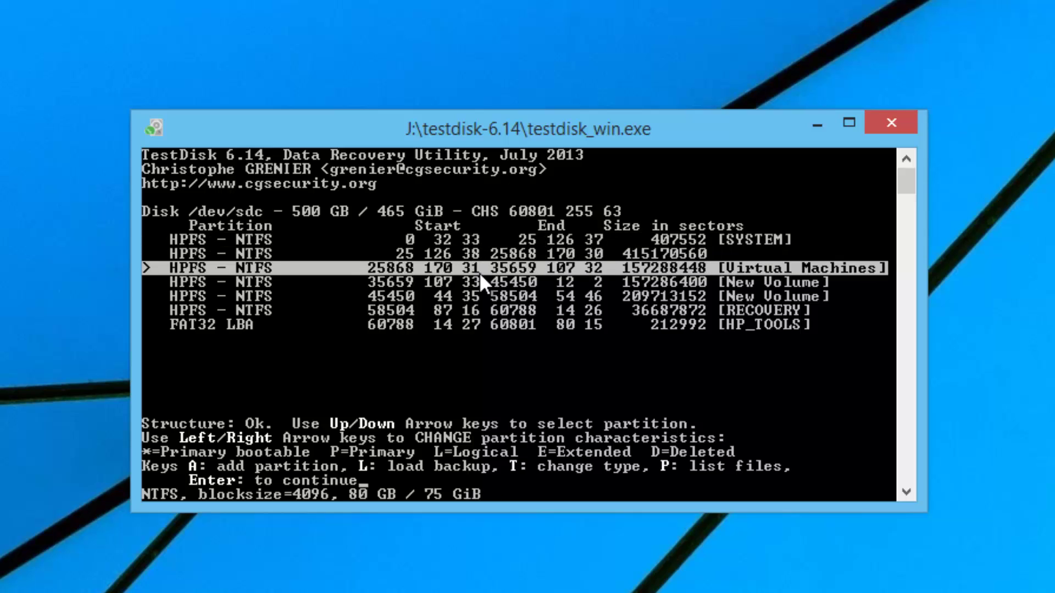
{"action": "key", "text": "Down"}
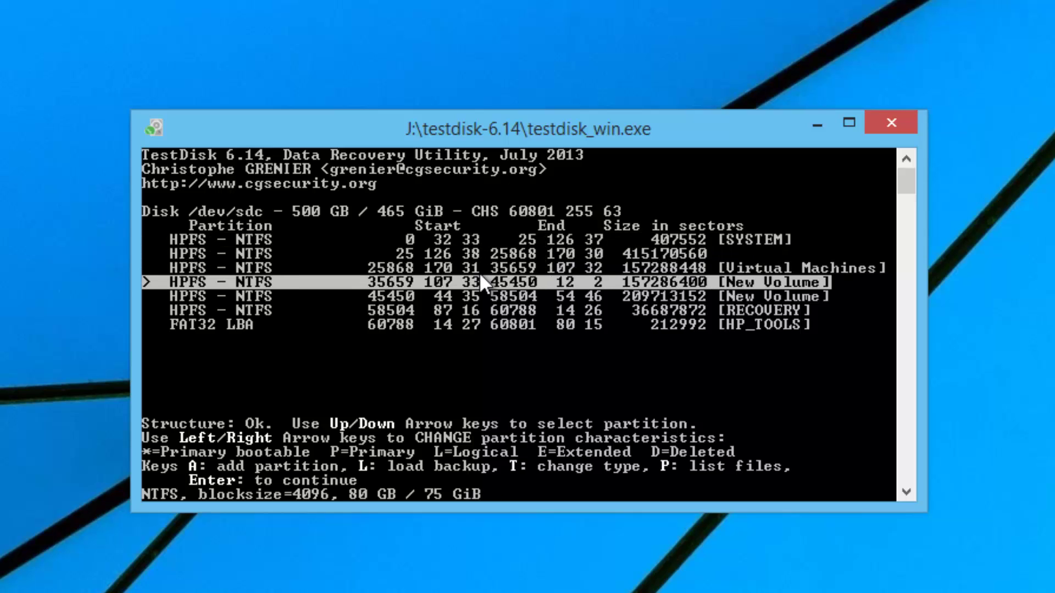
{"action": "key", "text": "Down"}
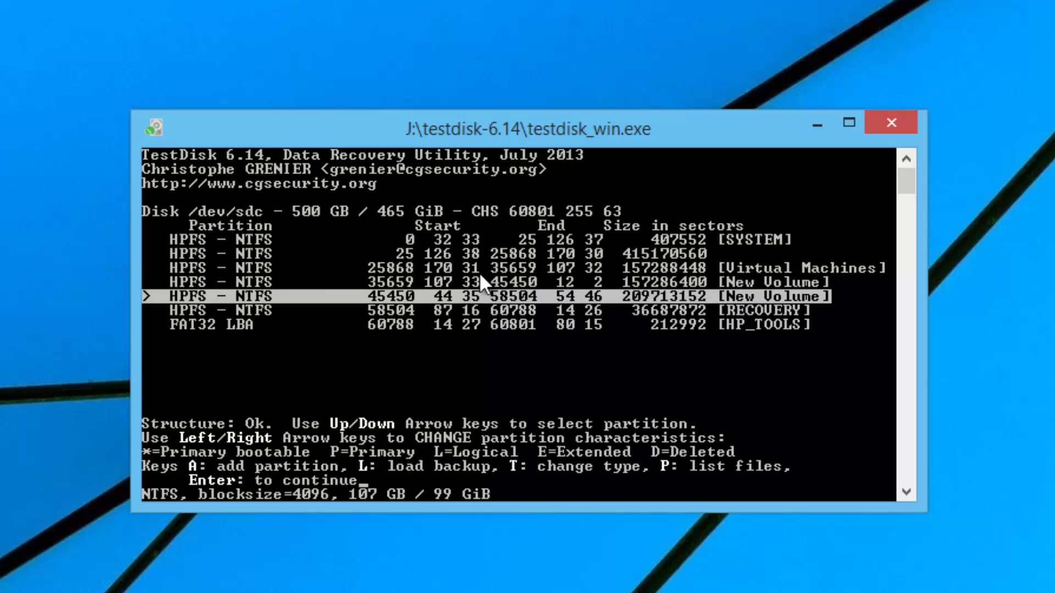
{"action": "key", "text": "Down"}
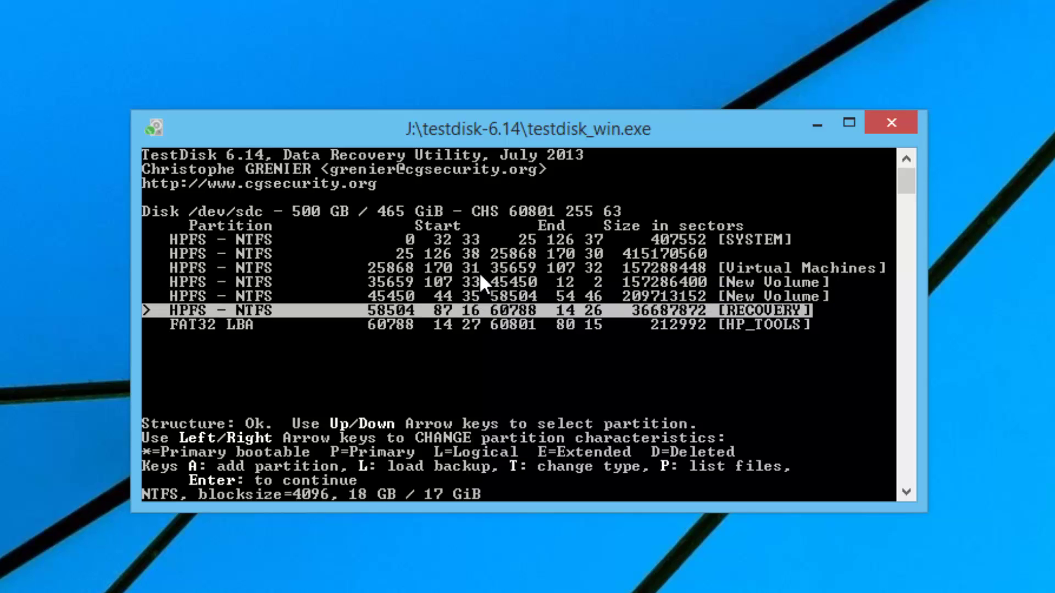
{"action": "key", "text": "Down"}
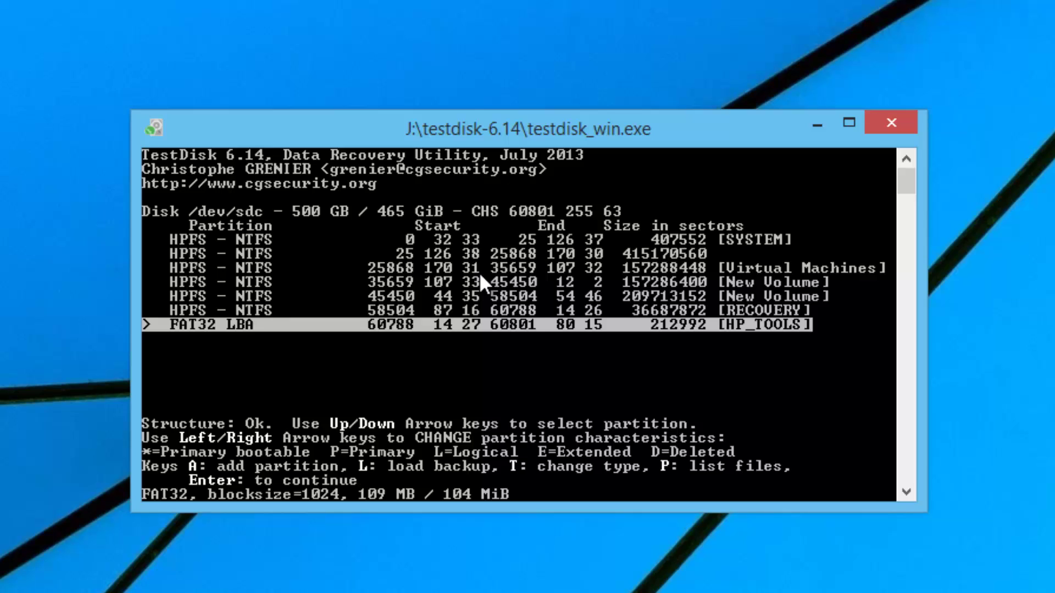
{"action": "key", "text": "Up"}
{"action": "key", "text": "Up"}
{"action": "key", "text": "Up"}
{"action": "key", "text": "Up"}
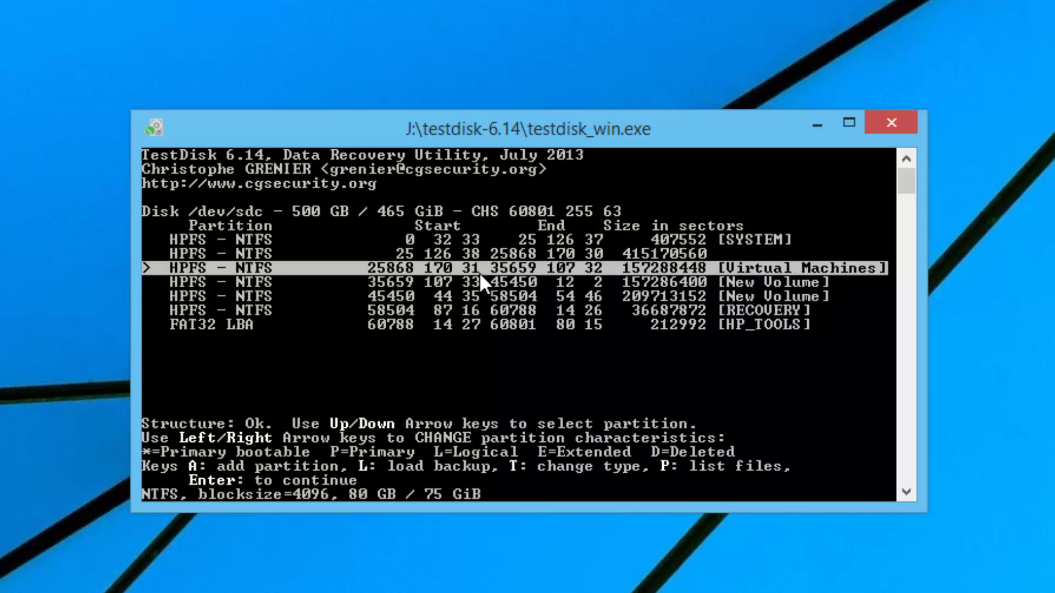
{"action": "key", "text": "Down"}
{"action": "key", "text": "Down"}
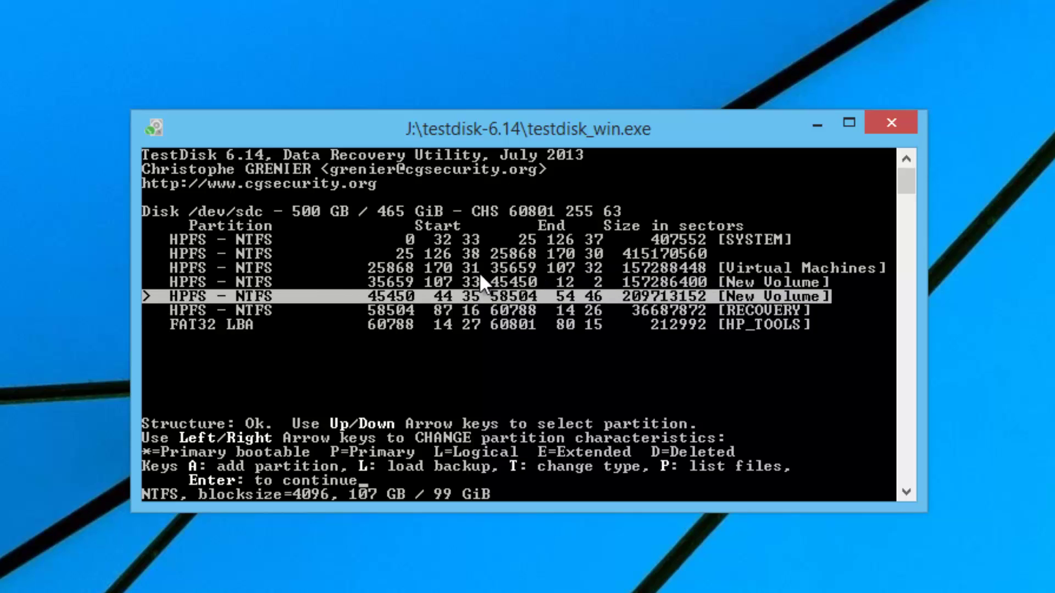
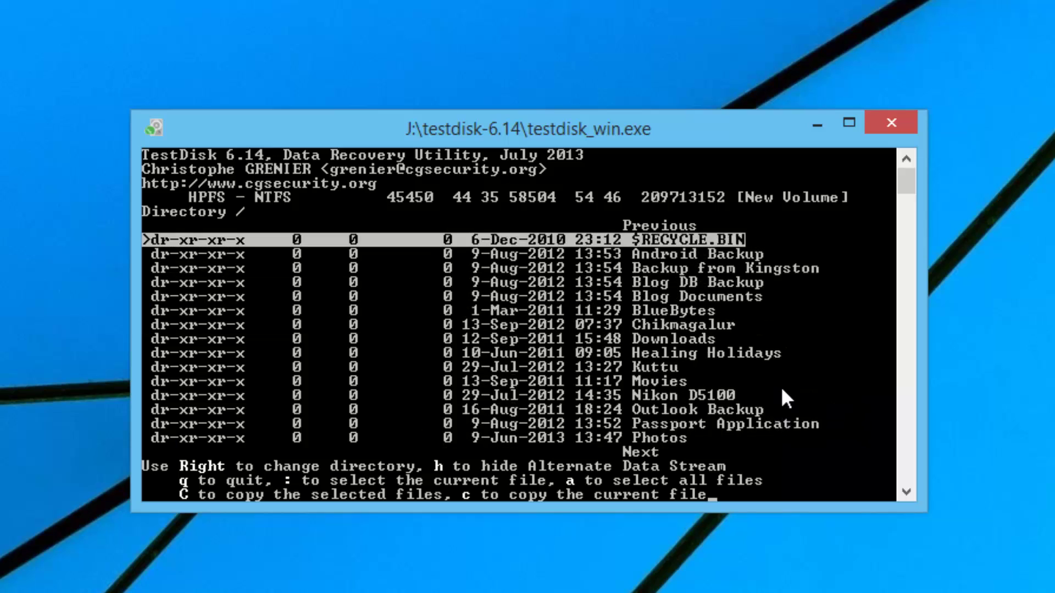
- Examine the folders in the root directory of the selected New Volume partition
{"action": "key", "text": "Down"}
{"action": "key", "text": "Down"}
{"action": "key", "text": "Down"}
{"action": "key", "text": "Down"}
{"action": "key", "text": "Down"}
{"action": "key", "text": "Down"}
{"action": "key", "text": "Down"}
{"action": "key", "text": "Down"}
{"action": "key", "text": "Down"}
{"action": "key", "text": "Down"}
{"action": "key", "text": "Down"}
{"action": "key", "text": "Down"}
{"action": "key", "text": "Down"}
{"action": "key", "text": "Down"}
{"action": "key", "text": "Down"}
{"action": "key", "text": "Down"}
{"action": "key", "text": "Down"}
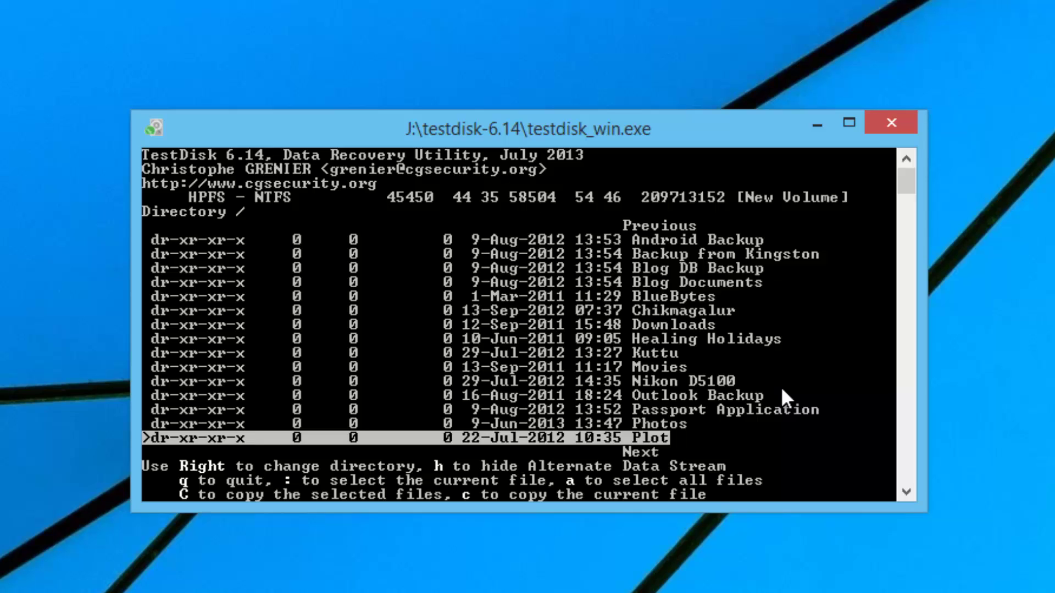
{"action": "key", "text": "Up"}
{"action": "key", "text": "Up"}
{"action": "key", "text": "Up"}
{"action": "key", "text": "Up"}
{"action": "key", "text": "Up"}
{"action": "key", "text": "Up"}
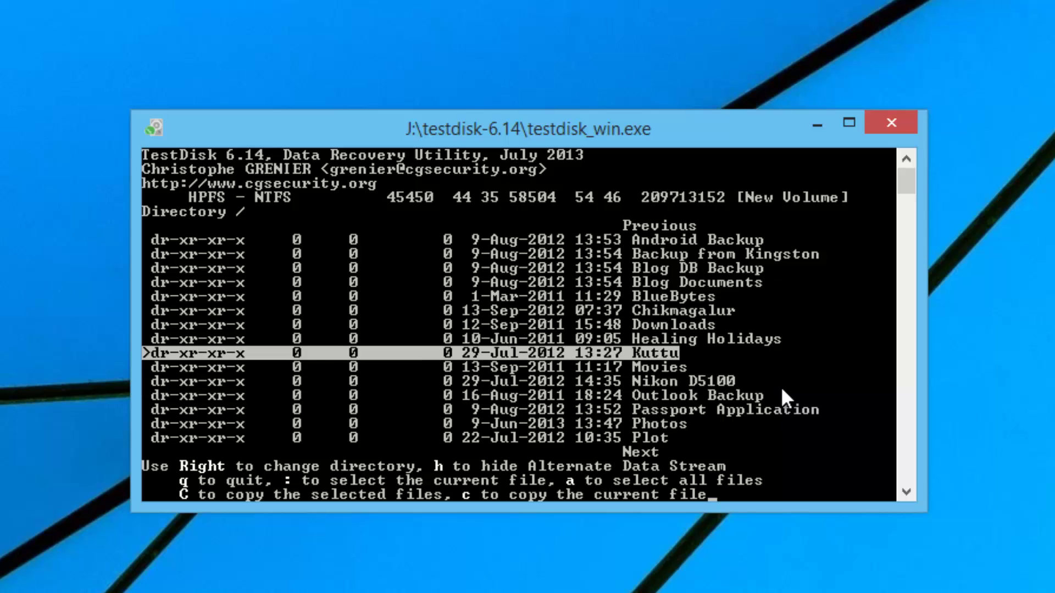
{"action": "key", "text": "Down"}
{"action": "key", "text": "Down"}
{"action": "key", "text": "Down"}
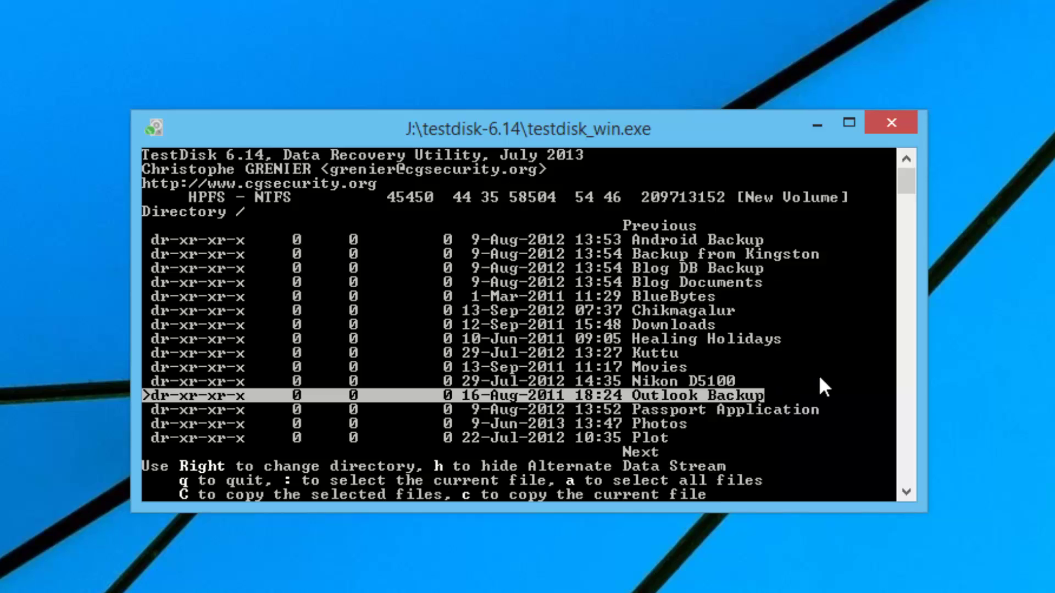
- Make the console window taller and go through the extended root directory listing of New Volume
{"action": "left_click_drag", "start_coordinate": [924, 517], "coordinate": [925, 592]}
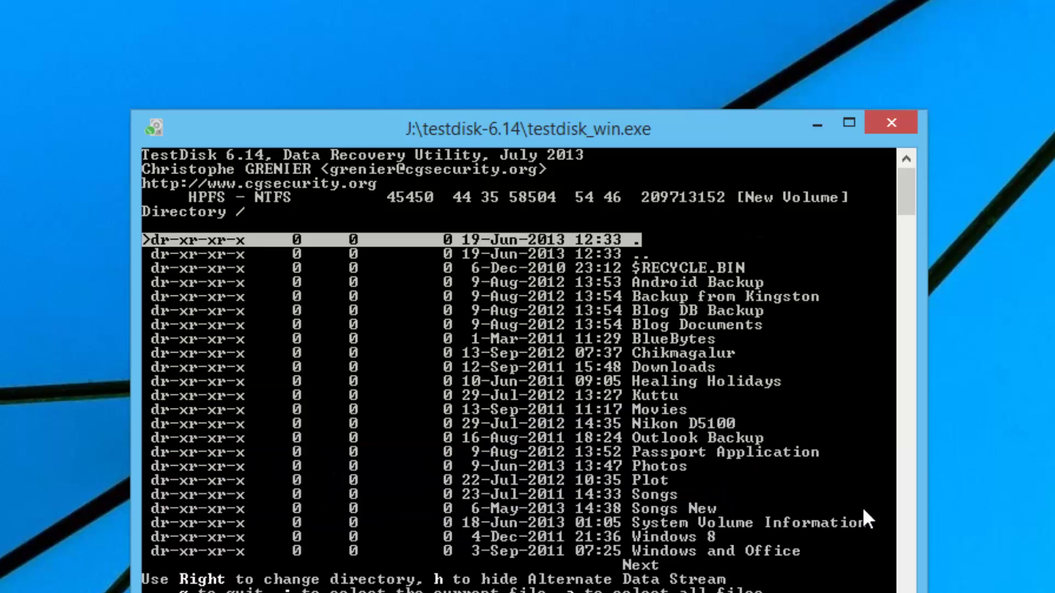
{"action": "key", "text": "Down"}
{"action": "key", "text": "Down"}
{"action": "key", "text": "Down"}
{"action": "key", "text": "Down"}
{"action": "key", "text": "Down"}
{"action": "key", "text": "Down"}
{"action": "key", "text": "Down"}
{"action": "key", "text": "Down"}
{"action": "key", "text": "Down"}
{"action": "key", "text": "Down"}
{"action": "key", "text": "Down"}
{"action": "key", "text": "Down"}
{"action": "key", "text": "Down"}
{"action": "key", "text": "Down"}
{"action": "key", "text": "Down"}
{"action": "key", "text": "Down"}
{"action": "key", "text": "Down"}
{"action": "key", "text": "Down"}
{"action": "key", "text": "Down"}
{"action": "key", "text": "Down"}
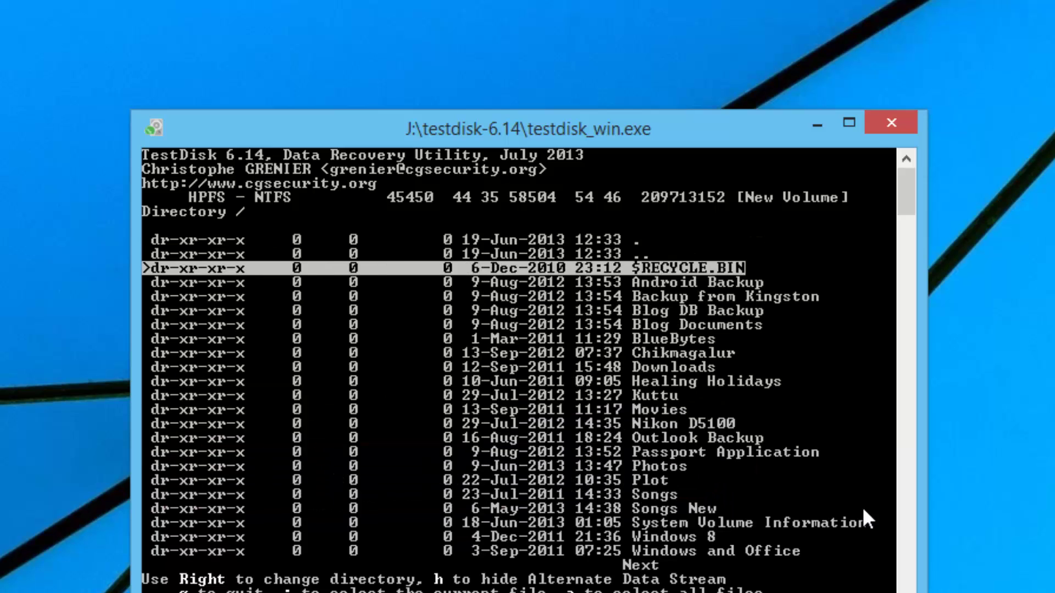
- Copy the Plot folder from the New Volume partition to the J:\testdisk-6.14 directory
{"action": "key", "text": "Up"}
{"action": "key", "text": "Up"}
{"action": "key", "text": "Up"}
{"action": "key", "text": "Up"}
{"action": "key", "text": "Up"}
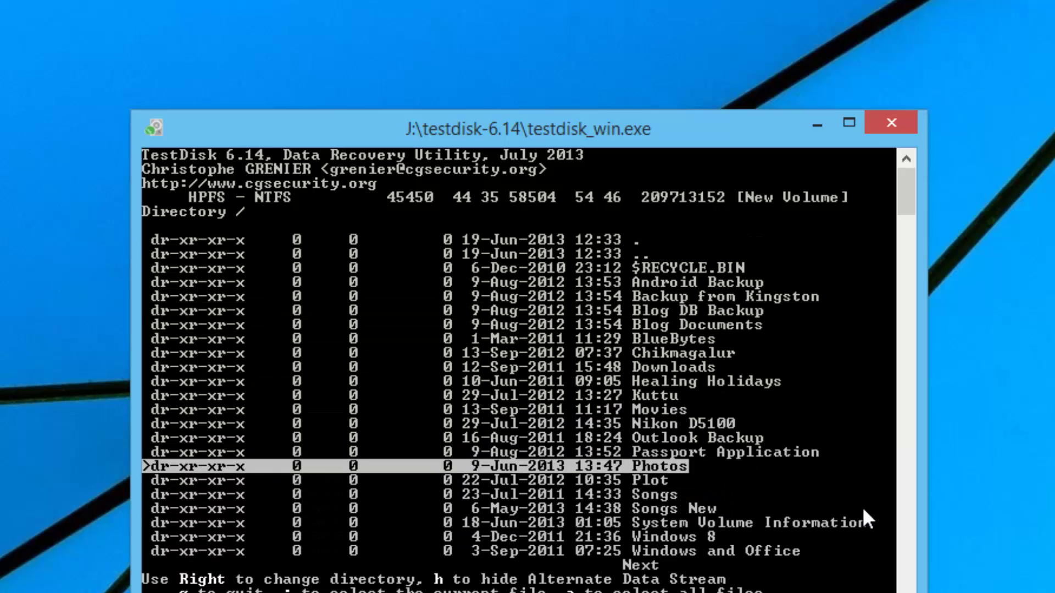
{"action": "key", "text": "Down"}
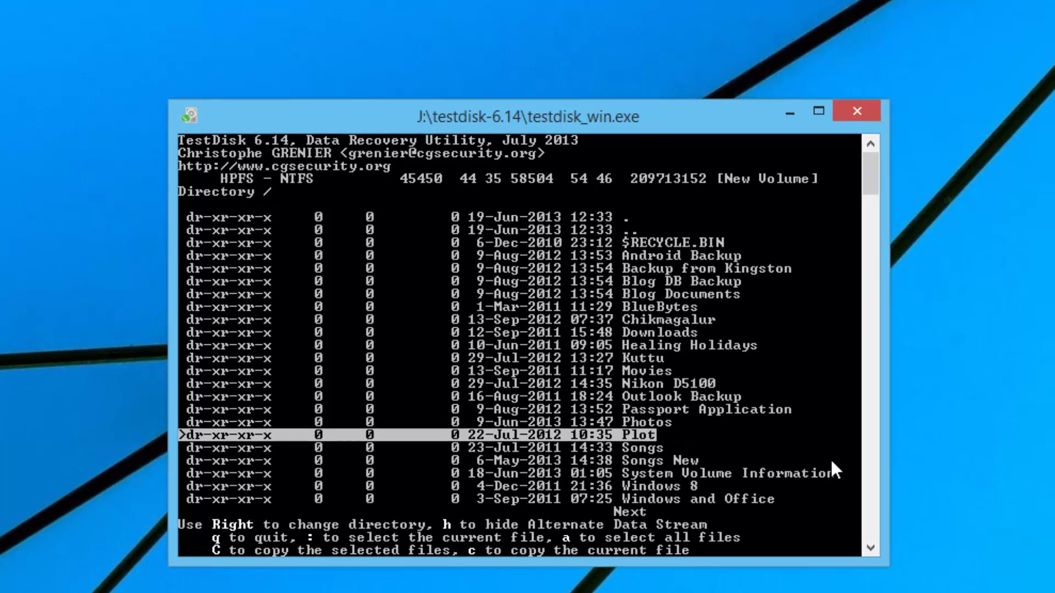
{"action": "key", "text": "c"}
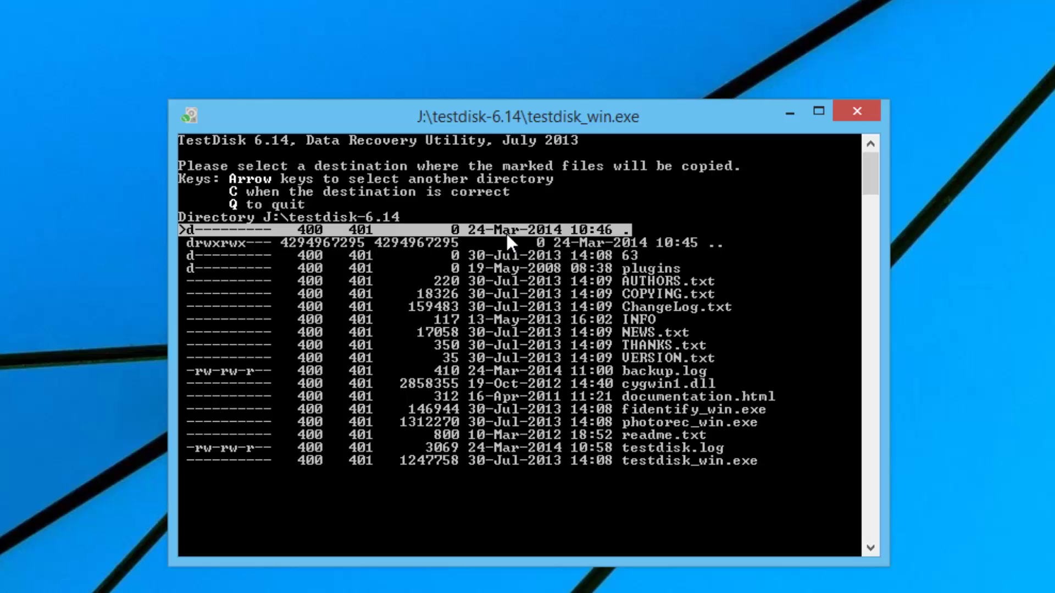
{"action": "key", "text": "c"}
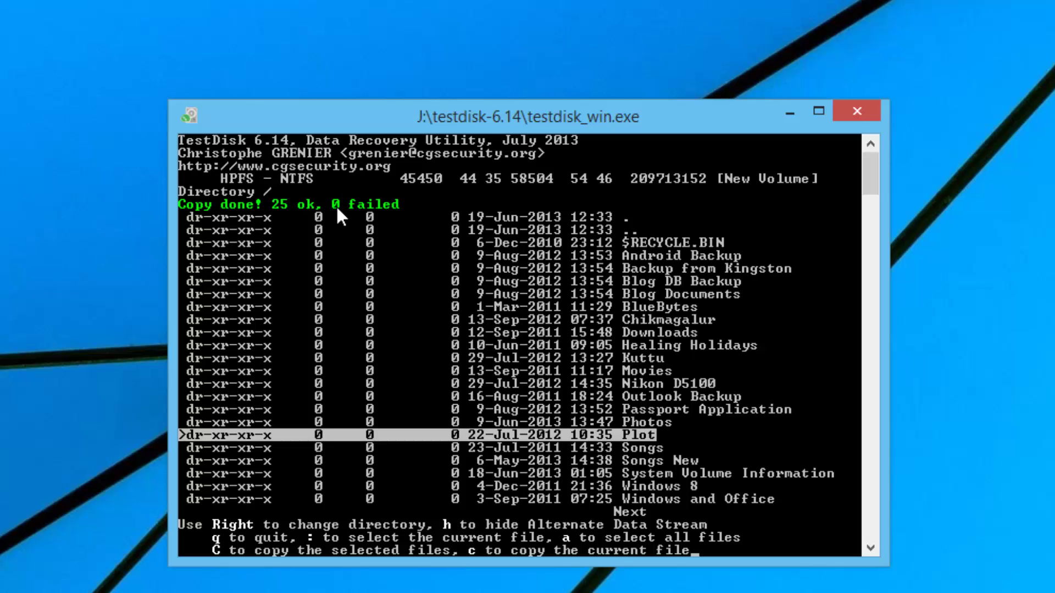
- Try to copy the Passport Application folder from the New Volume partition
{"action": "key", "text": "Up"}
{"action": "key", "text": "Up"}
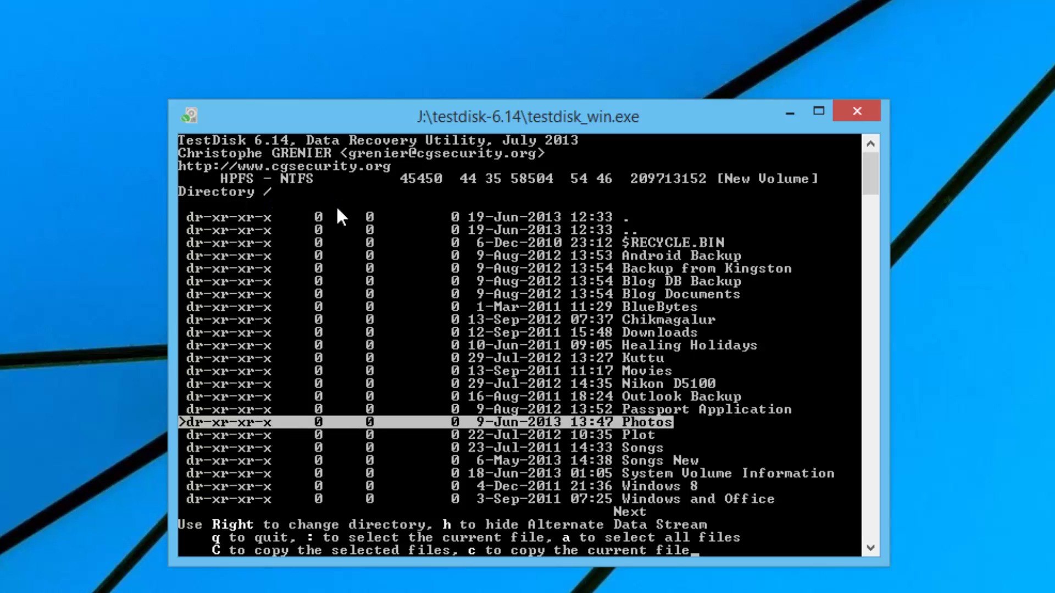
{"action": "key", "text": "shift+c"}
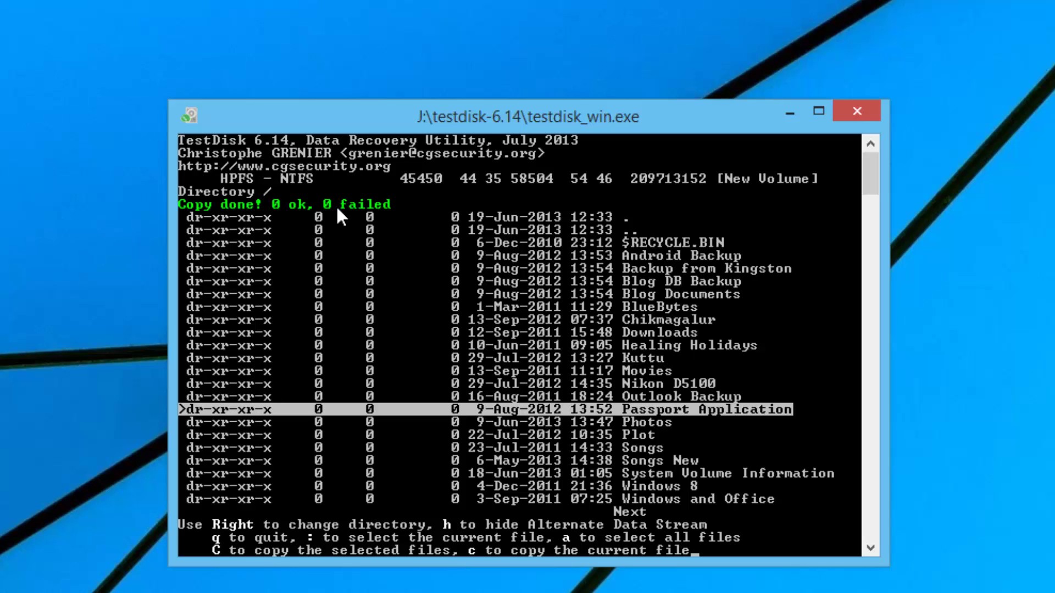
{"action": "key", "text": "c"}
- Look through the whole root directory of New Volume, from its first entry down to the en_office_professional_plus files
{"action": "key", "text": "Up"}
{"action": "key", "text": "Up"}
{"action": "key", "text": "Up"}
{"action": "key", "text": "Up"}
{"action": "key", "text": "Up"}
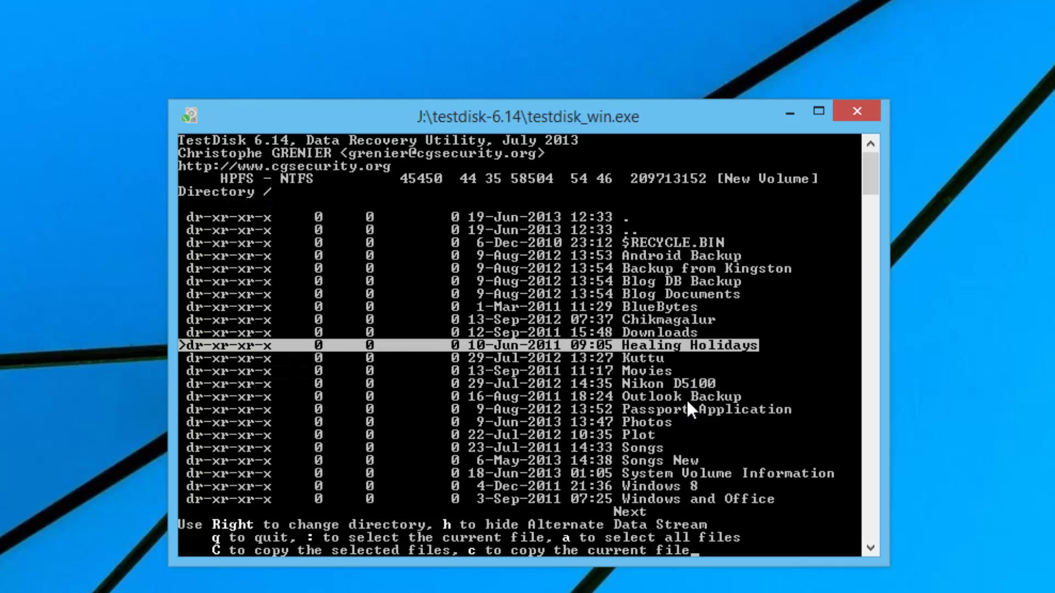
{"action": "key", "text": "Down"}
{"action": "key", "text": "Down"}
{"action": "key", "text": "Down"}
{"action": "key", "text": "Down"}
{"action": "key", "text": "Down"}
{"action": "key", "text": "Down"}
{"action": "key", "text": "Down"}
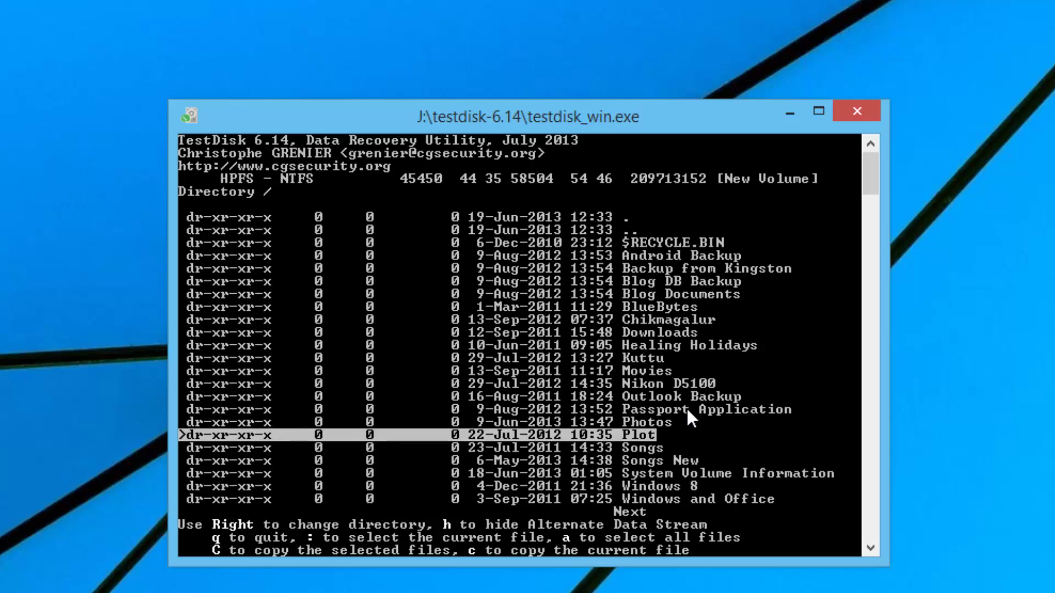
{"action": "key", "text": "Down"}
{"action": "key", "text": "Down"}
{"action": "key", "text": "Down"}
{"action": "key", "text": "Down"}
{"action": "key", "text": "Down"}
{"action": "key", "text": "Down"}
{"action": "key", "text": "Down"}
{"action": "key", "text": "Down"}
{"action": "key", "text": "Down"}
{"action": "key", "text": "Down"}
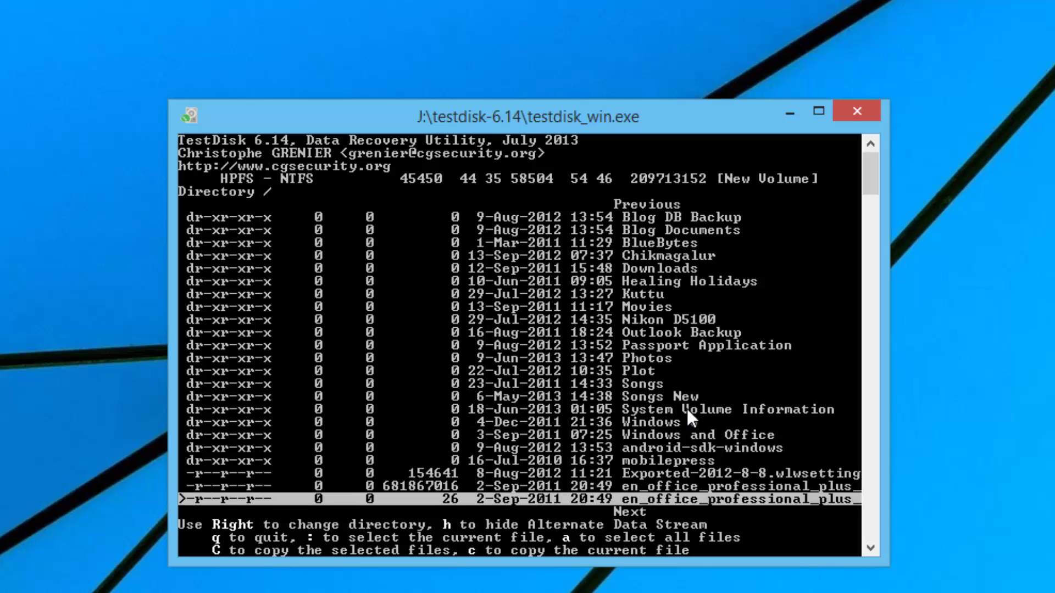
{"action": "key", "text": "Up"}
{"action": "key", "text": "Up"}
{"action": "key", "text": "Up"}
{"action": "key", "text": "Up"}
{"action": "key", "text": "Up"}
{"action": "key", "text": "Up"}
{"action": "key", "text": "Up"}
{"action": "key", "text": "Up"}
{"action": "key", "text": "Up"}
{"action": "key", "text": "Up"}
{"action": "key", "text": "Up"}
{"action": "key", "text": "Up"}
{"action": "key", "text": "Up"}
{"action": "key", "text": "Up"}
{"action": "key", "text": "Up"}
{"action": "key", "text": "Up"}
{"action": "key", "text": "Up"}
{"action": "key", "text": "Up"}
{"action": "key", "text": "Up"}
{"action": "key", "text": "Up"}
{"action": "key", "text": "Up"}
{"action": "key", "text": "Up"}
{"action": "key", "text": "Up"}
{"action": "key", "text": "Up"}
{"action": "key", "text": "Up"}
{"action": "key", "text": "Up"}
{"action": "key", "text": "Up"}
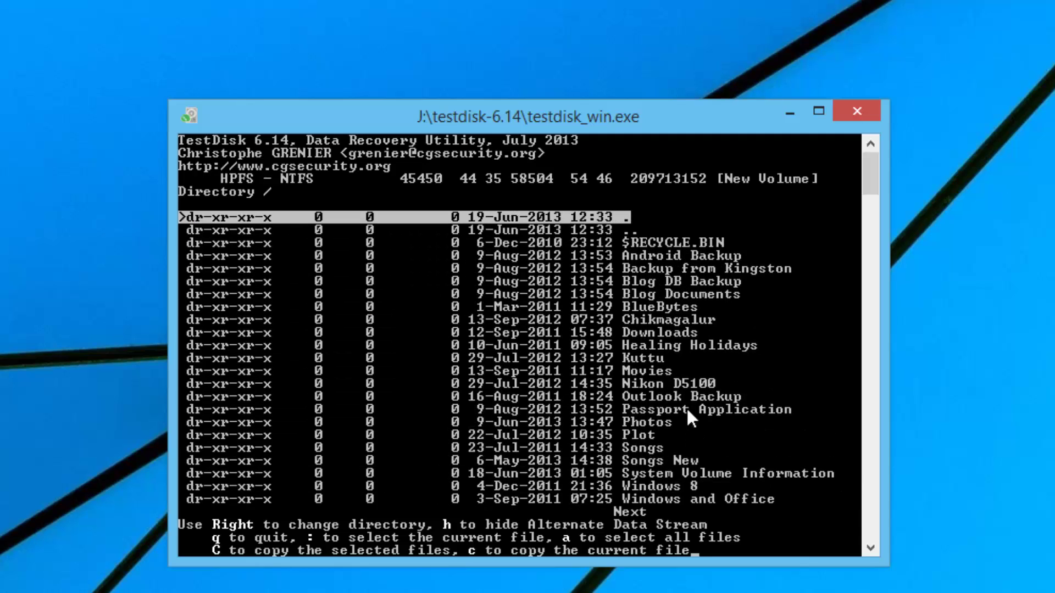
- Leave the file listing and highlight the RECOVERY partition in the list of found partitions
{"action": "key", "text": "q"}
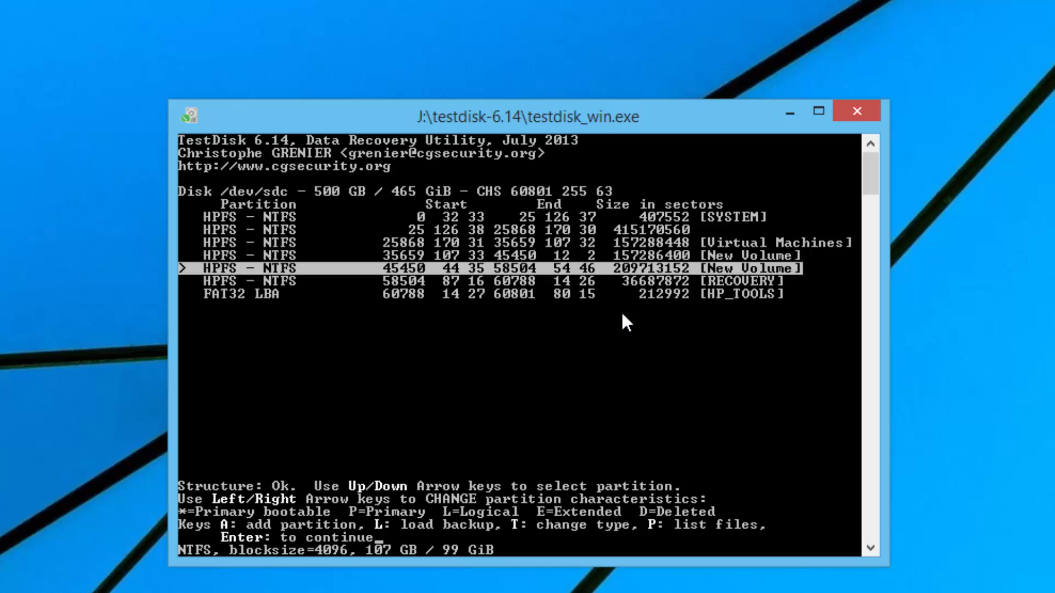
{"action": "key", "text": "Up"}
{"action": "key", "text": "Down"}
{"action": "key", "text": "Down"}
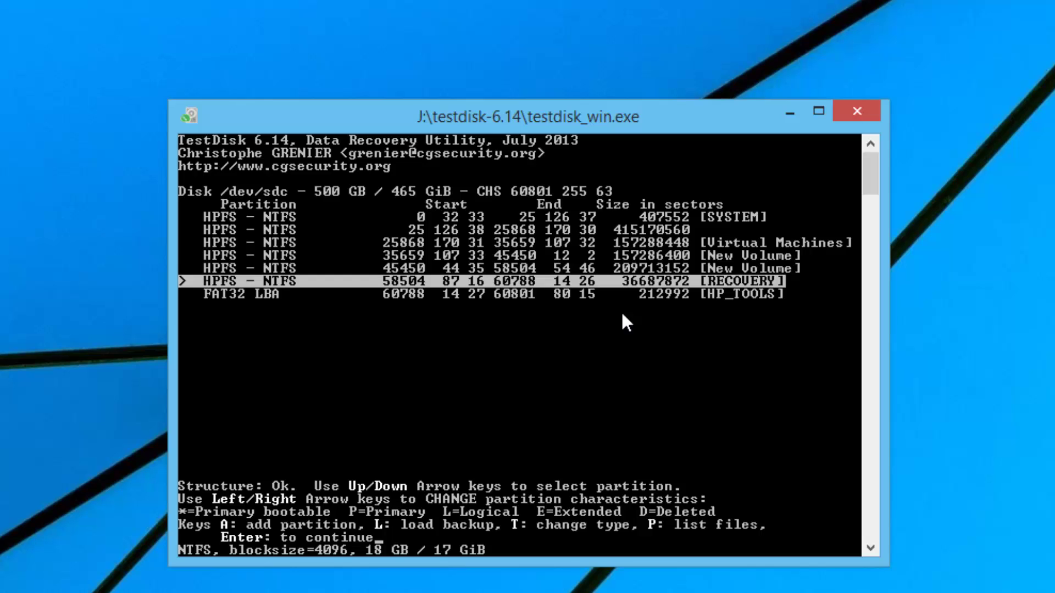
- Review the found partitions from SYSTEM down to RECOVERY, finishing on the New Volume partition of 209713152 sectors
{"action": "key", "text": "Page_Up"}
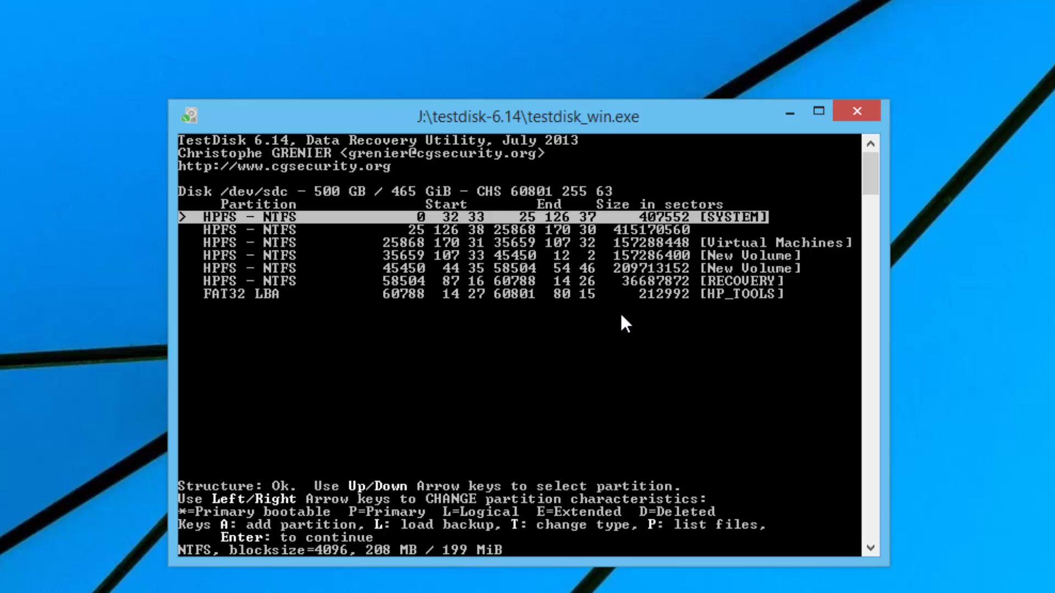
{"action": "key", "text": "Down"}
{"action": "key", "text": "Down"}
{"action": "key", "text": "Down"}
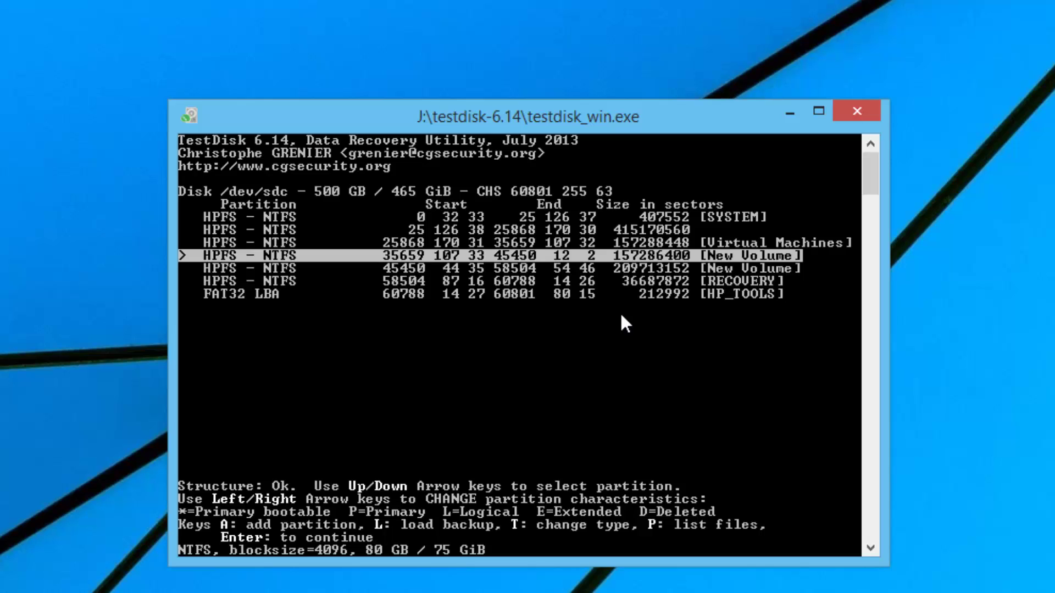
{"action": "key", "text": "Down"}
{"action": "key", "text": "Down"}
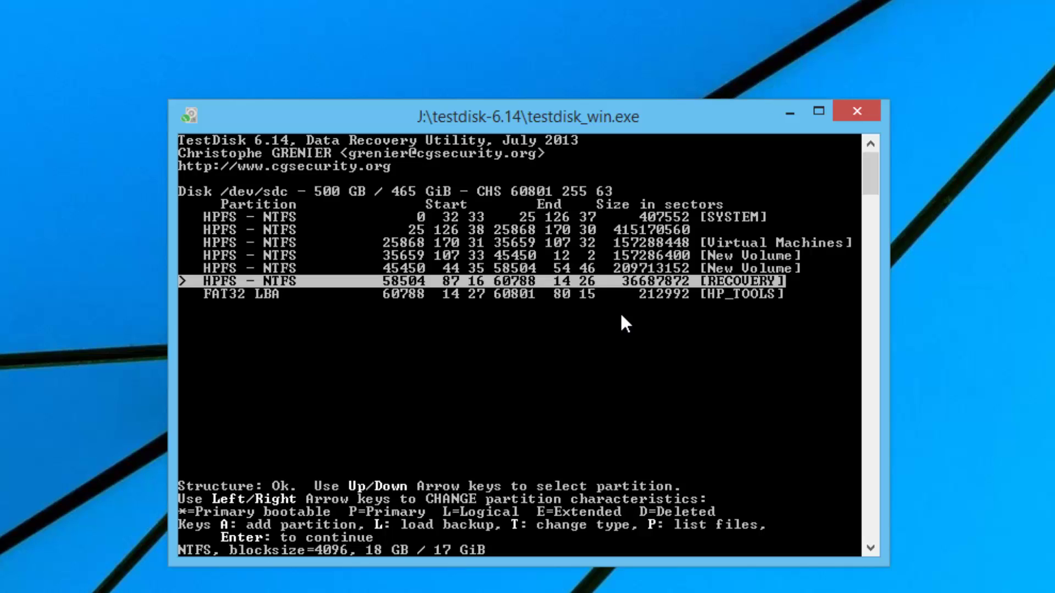
{"action": "key", "text": "Up"}
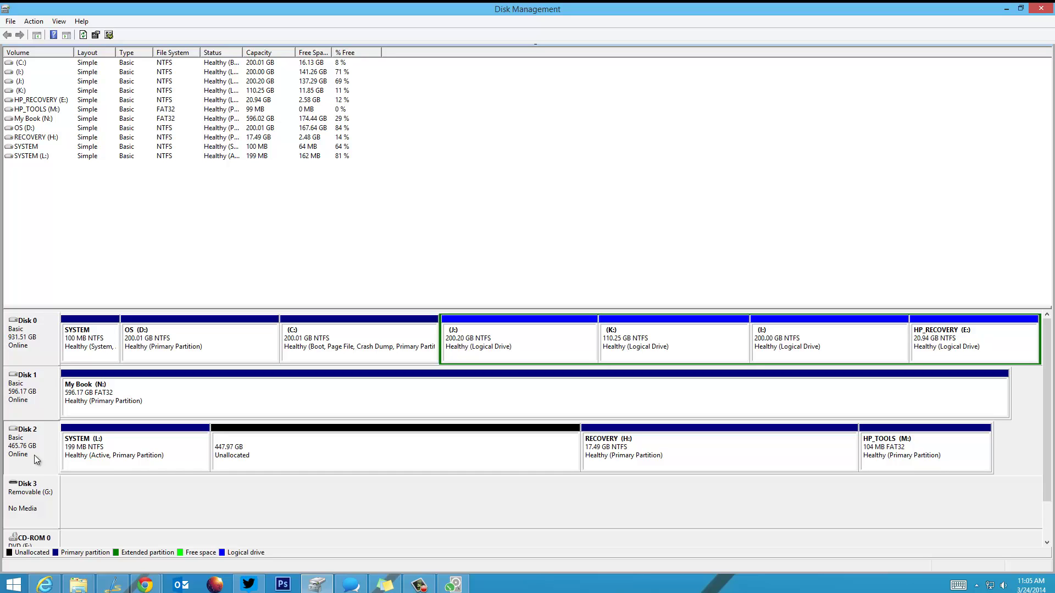
- In Disk Management, inspect Disk 2's SYSTEM, RECOVERY and HP_TOOLS partitions and its unallocated space, and return to TestDisk
{"action": "left_click", "coordinate": [104, 464]}
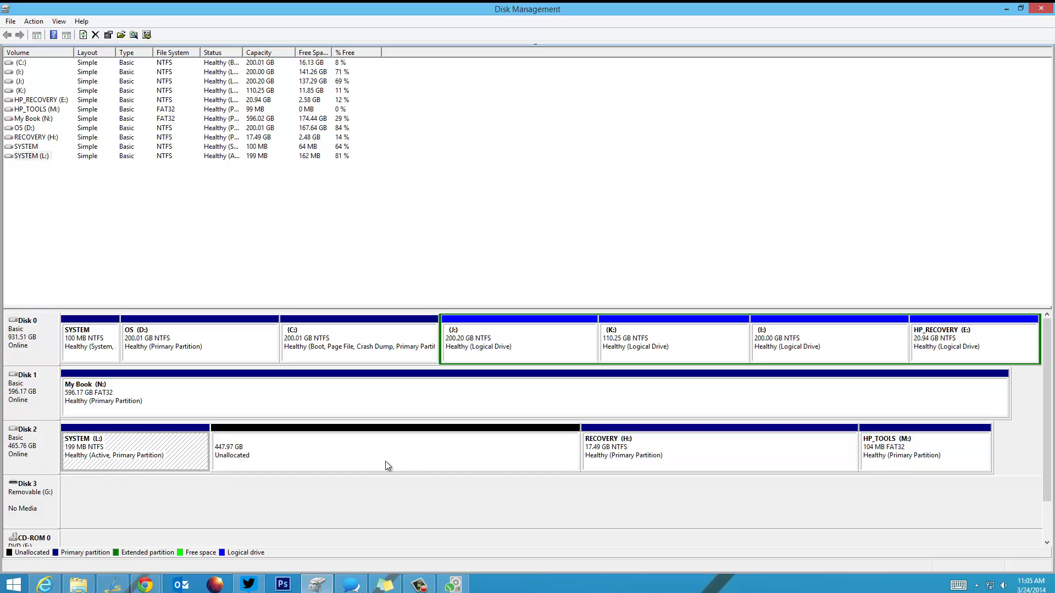
{"action": "left_click", "coordinate": [715, 463]}
{"action": "left_click", "coordinate": [117, 460]}
{"action": "left_click", "coordinate": [670, 462]}
{"action": "left_click", "coordinate": [920, 460]}
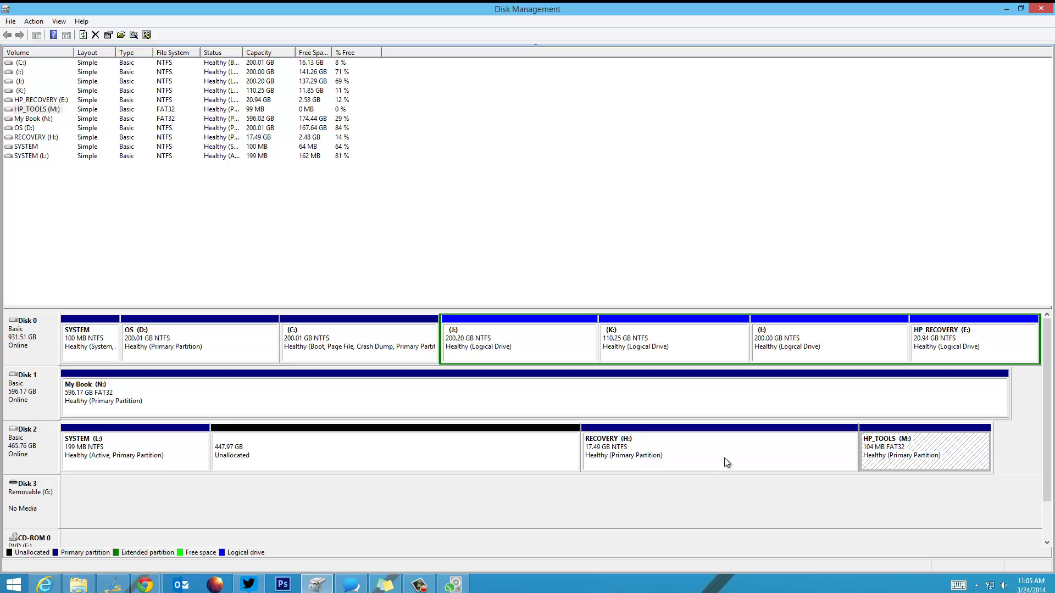
{"action": "left_click", "coordinate": [291, 462]}
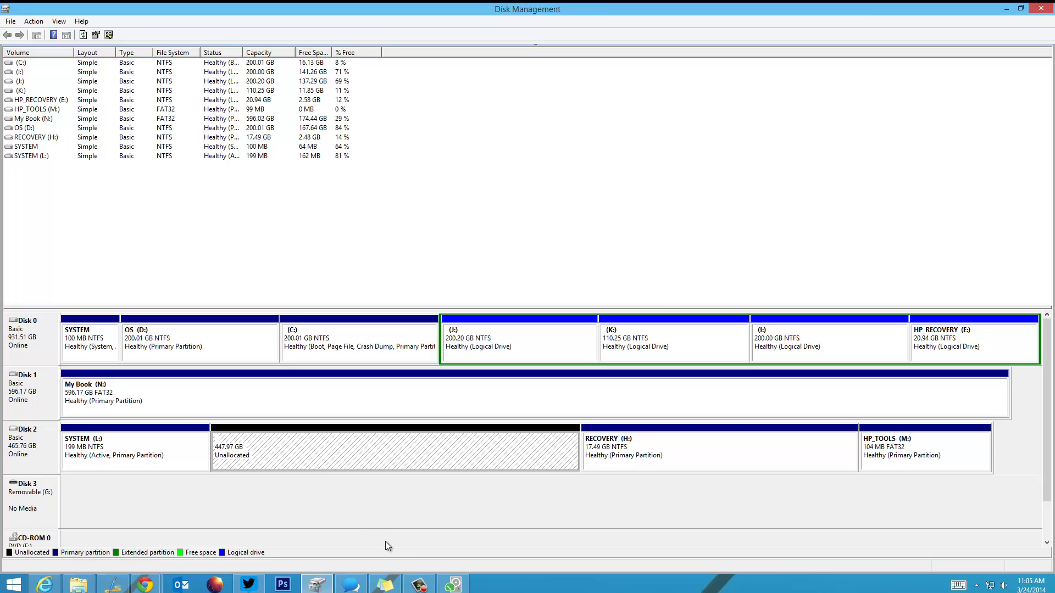
{"action": "left_click", "coordinate": [448, 588]}
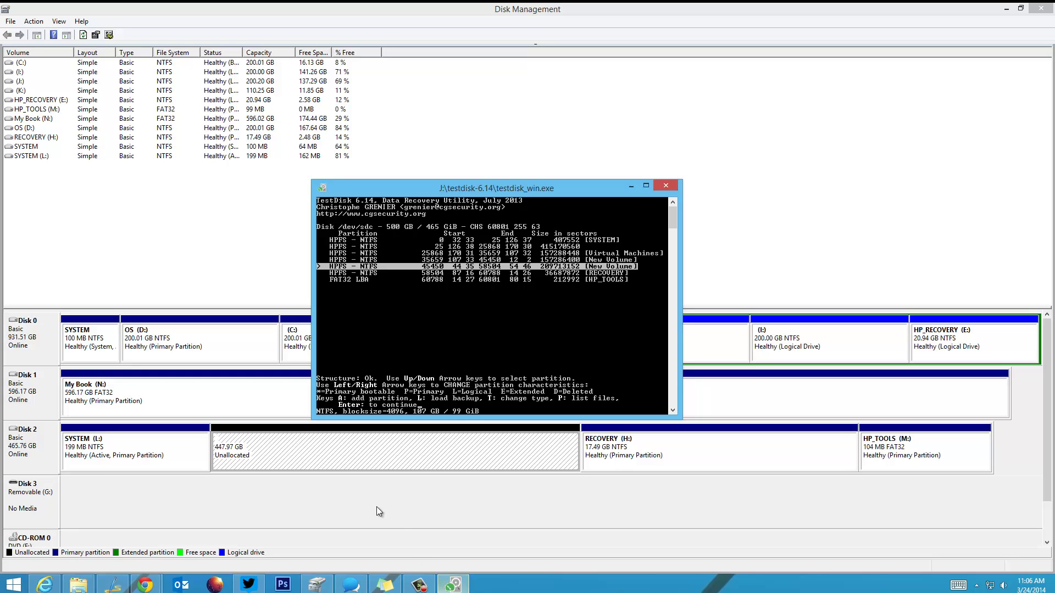
- Check which volume options Disk Management offers for Disk 2's unallocated space, and switch back to TestDisk
{"action": "left_click", "coordinate": [290, 466]}
{"action": "right_click", "coordinate": [290, 463]}
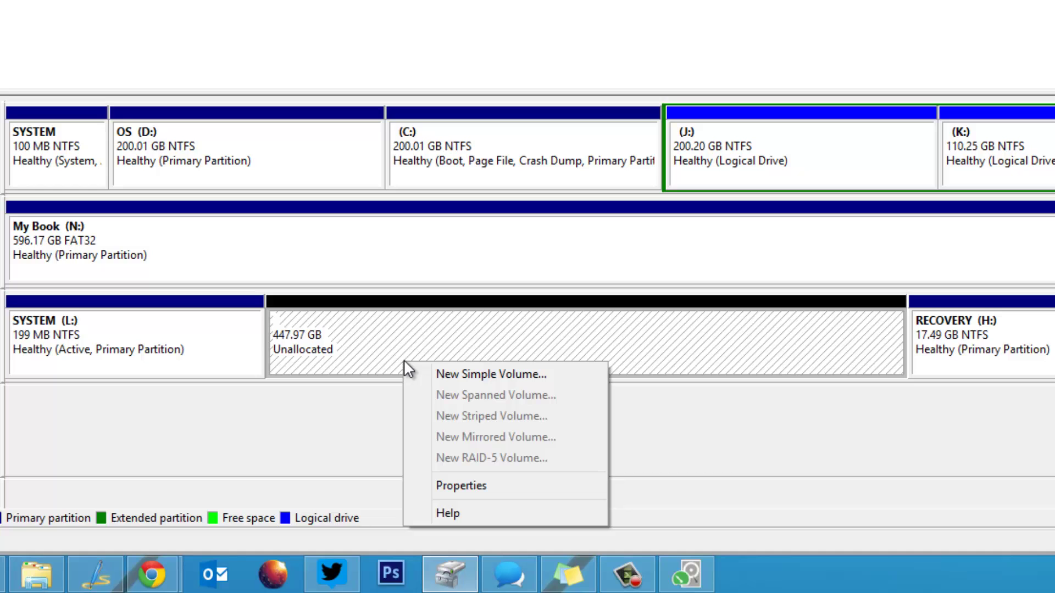
{"action": "left_click", "coordinate": [689, 574]}
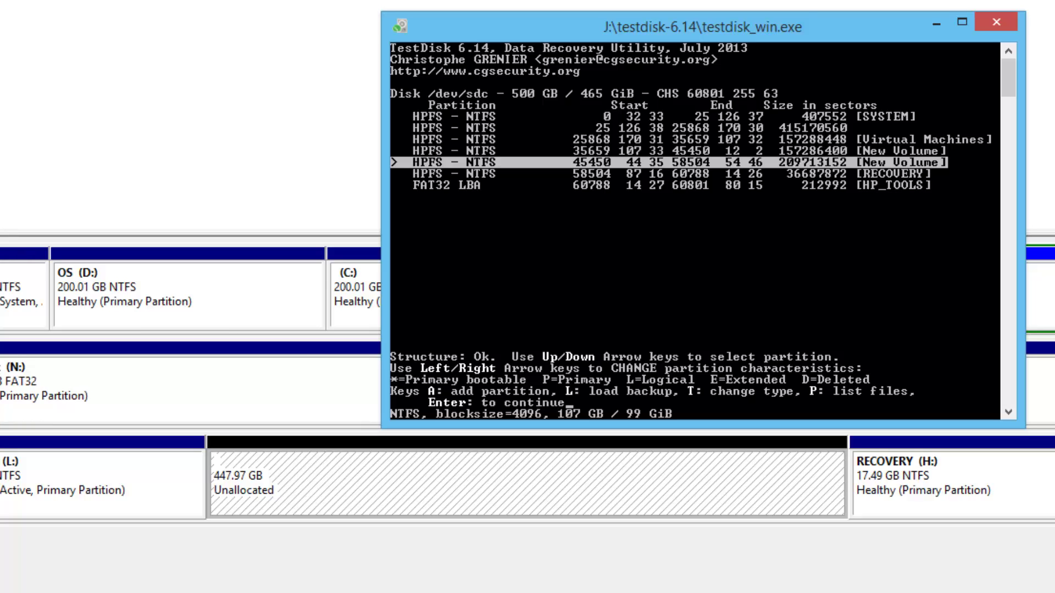
- Compare the Virtual Machines and both New Volume partitions in TestDisk, and recheck the volume options for Disk 2's unallocated space
{"action": "key", "text": "Up"}
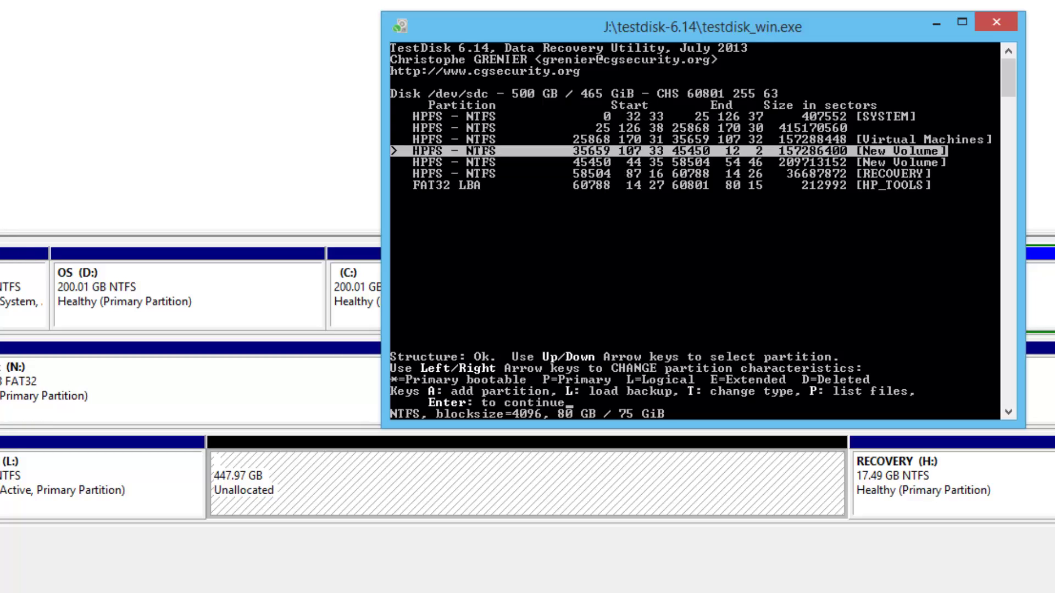
{"action": "key", "text": "Down"}
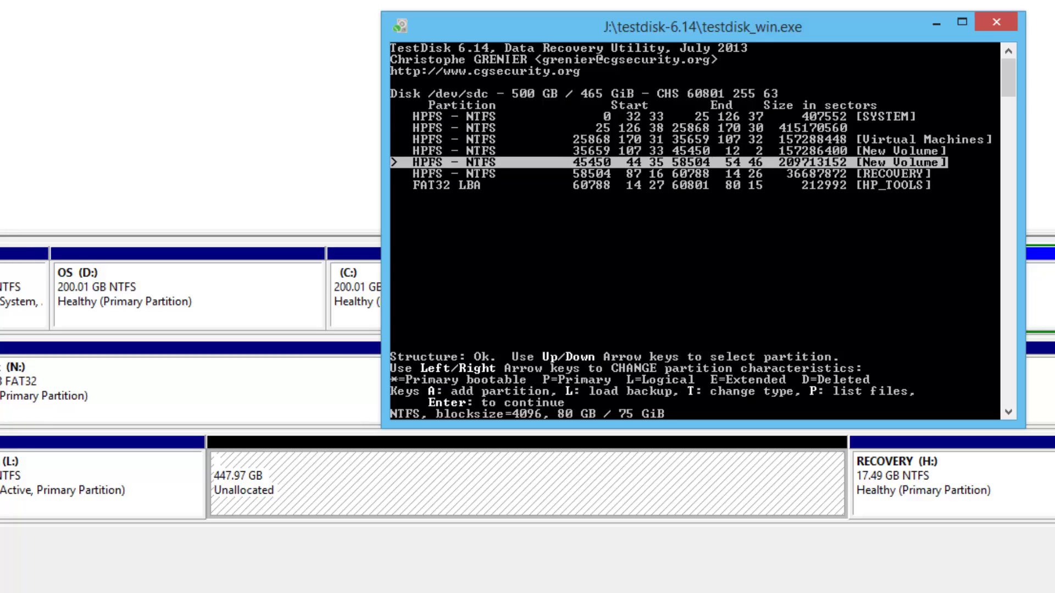
{"action": "key", "text": "Up"}
{"action": "key", "text": "Up"}
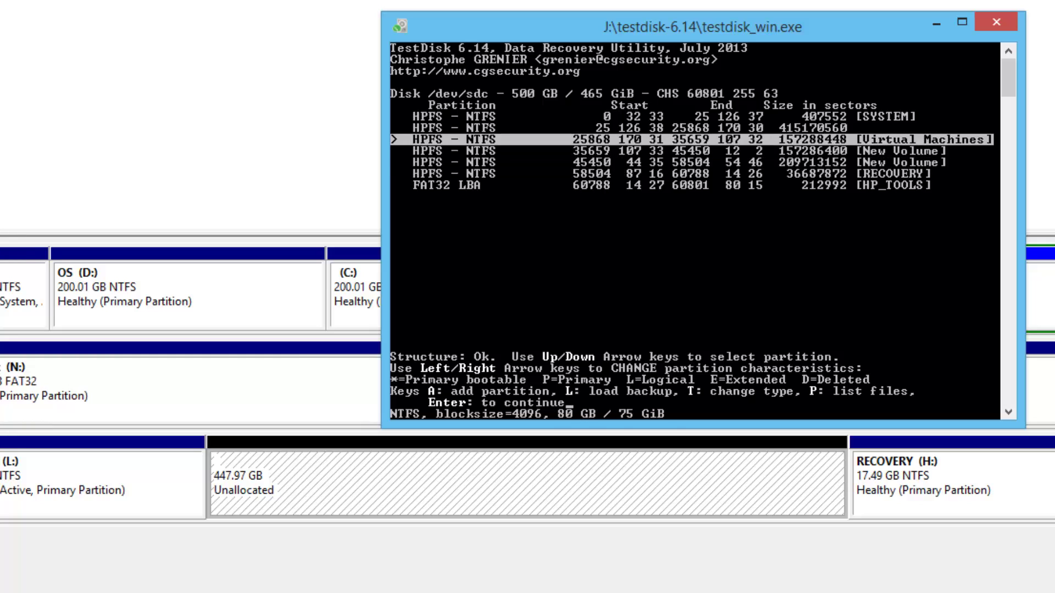
{"action": "key", "text": "Down"}
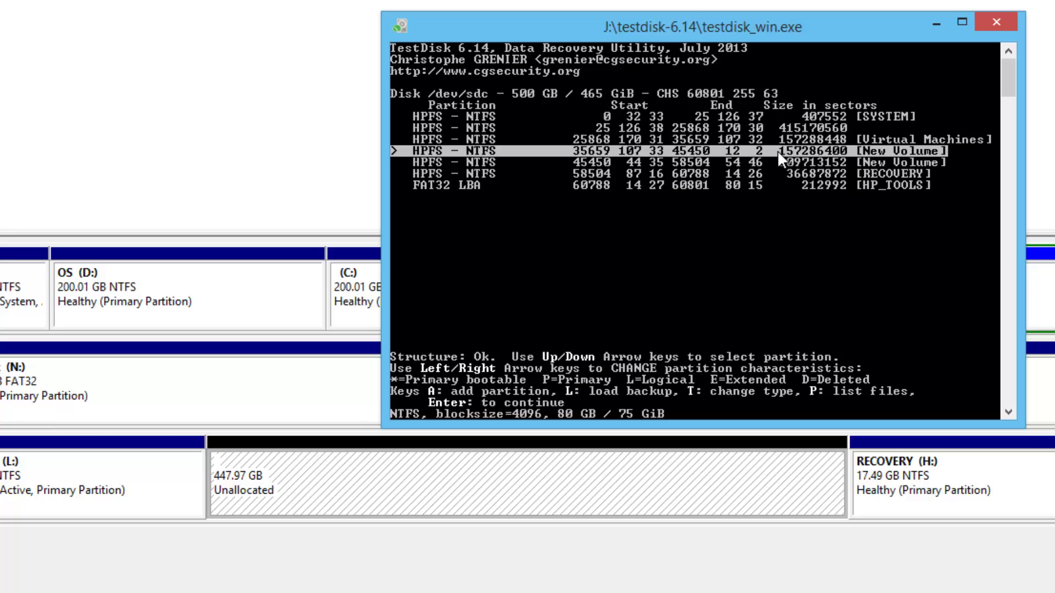
{"action": "right_click", "coordinate": [390, 486]}
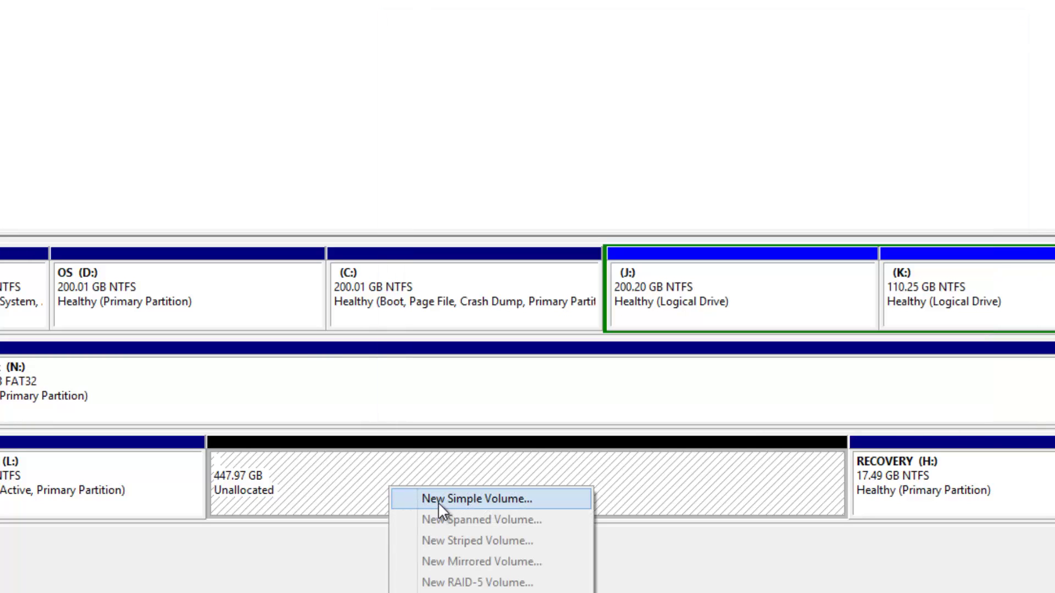
{"action": "key", "text": "alt+Tab"}
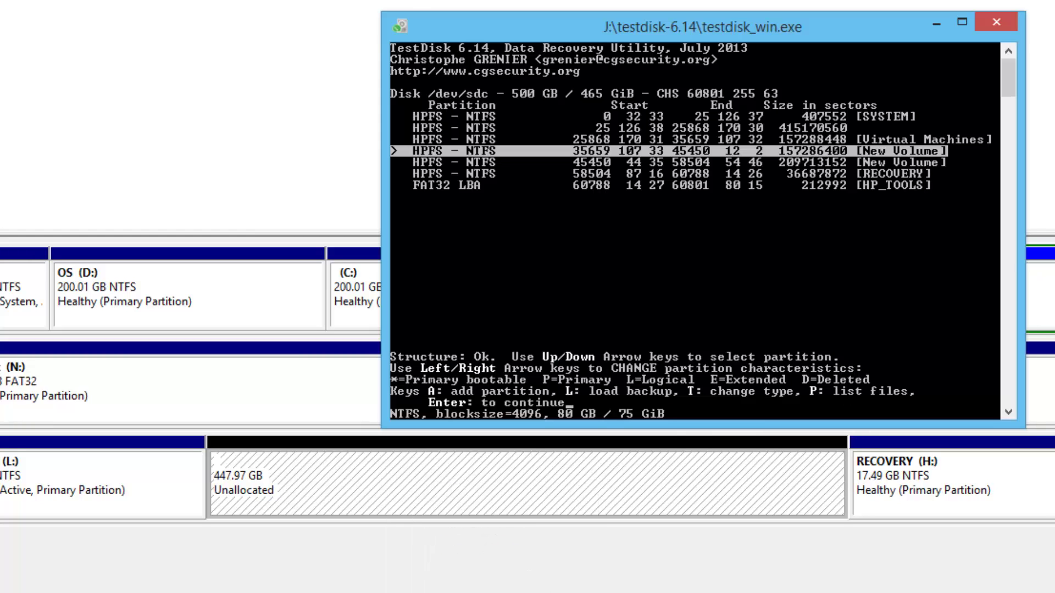